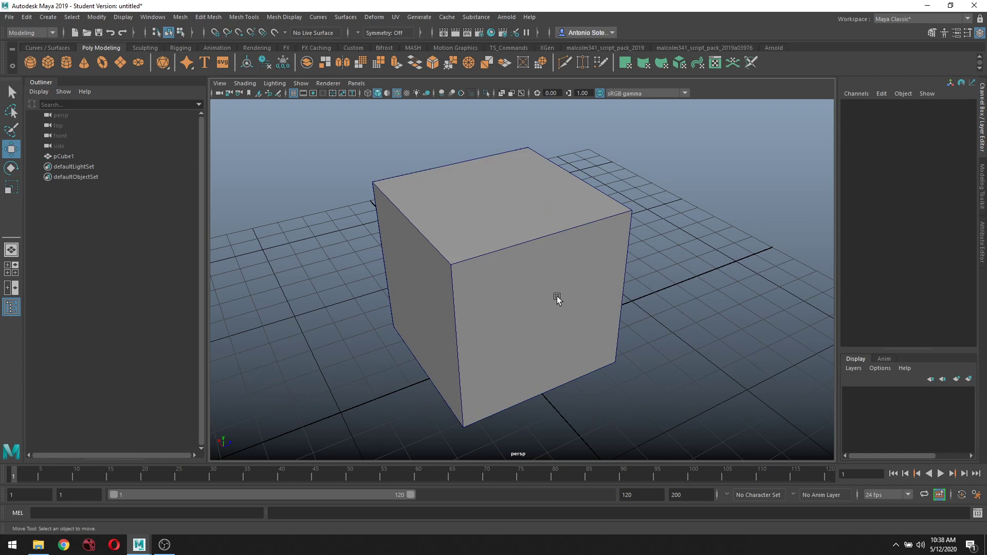
# Select the cube and switch it to edge component mode
pyautogui.click(557, 296)
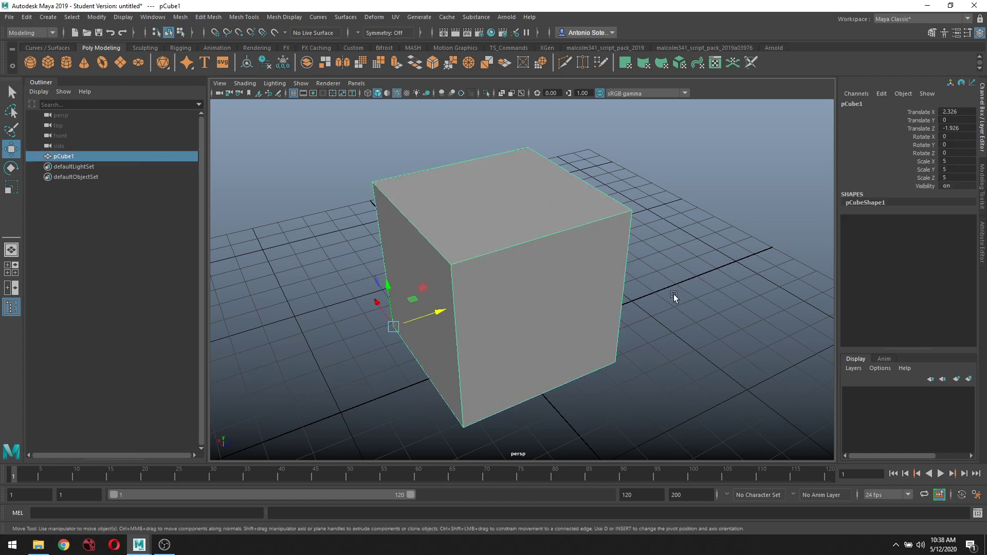
pyautogui.rightClick(531, 274)
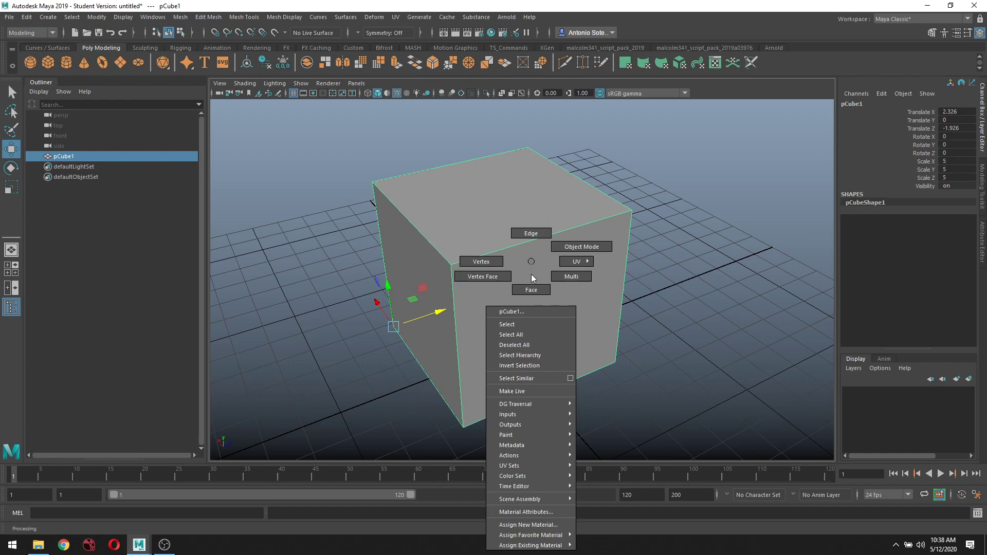
pyautogui.click(530, 236)
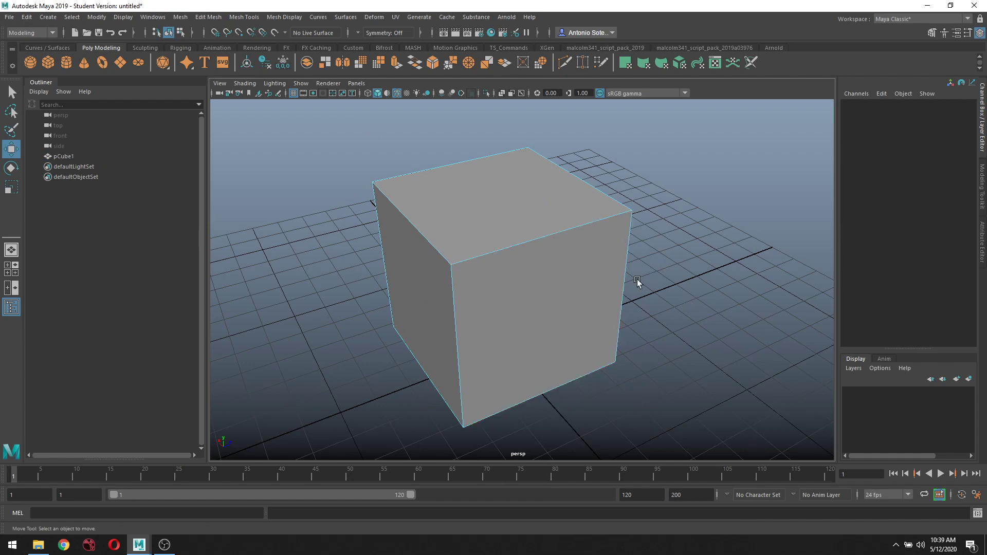
# Try moving one of the cube's vertical edges along Z, undo the move and clear the selection
pyautogui.keyDown('alt'); pyautogui.moveTo(637, 280); pyautogui.dragTo(815, 247); pyautogui.keyUp('alt')
pyautogui.click(655, 279)
pyautogui.hotkey('ctrl', 'z')
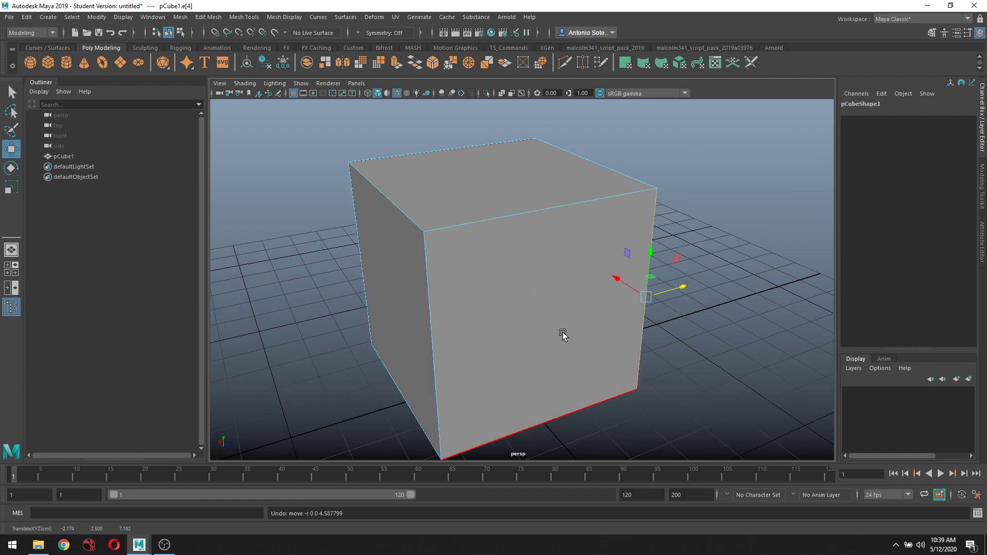
pyautogui.click(690, 334)
pyautogui.moveTo(693, 335)
pyautogui.keyDown('alt'); pyautogui.mouseDown()
pyautogui.moveTo(670, 320)
pyautogui.moveTo(679, 331)
pyautogui.mouseUp(); pyautogui.keyUp('alt')
pyautogui.scroll(-3, 679, 329)
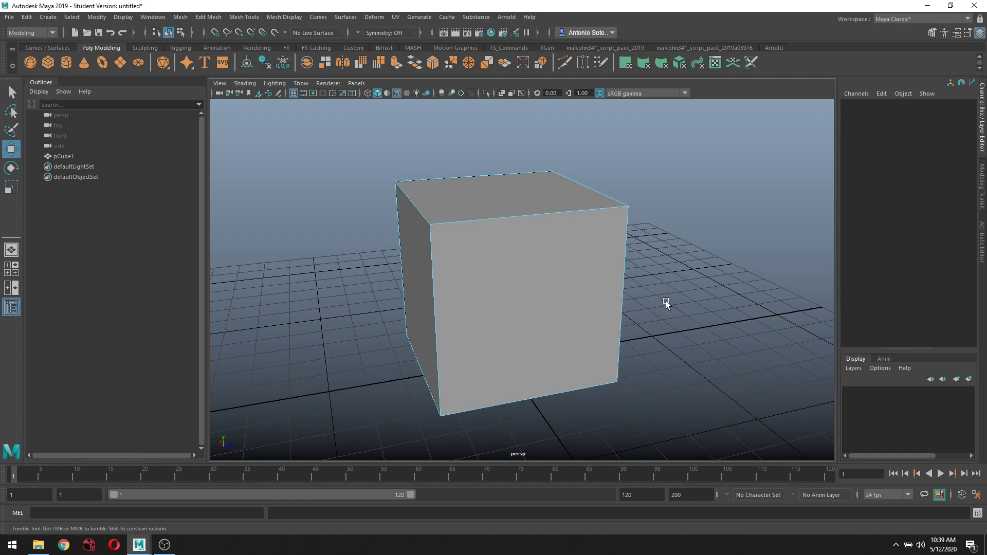
# Switch the cube to face mode and select its front, side and top faces one at a time
pyautogui.keyDown('alt'); pyautogui.moveTo(667, 302); pyautogui.dragTo(600, 304); pyautogui.keyUp('alt')
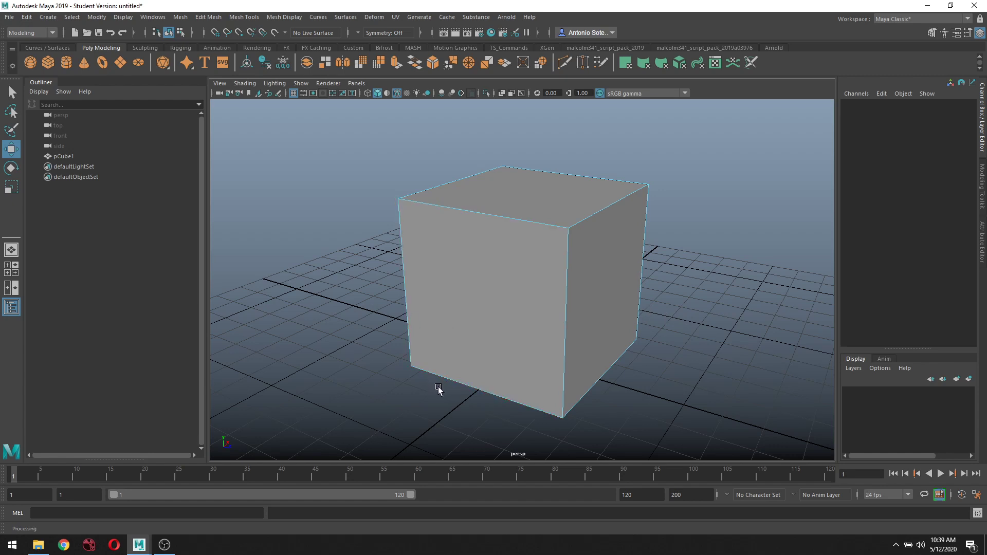
pyautogui.scroll(2, 439, 390)
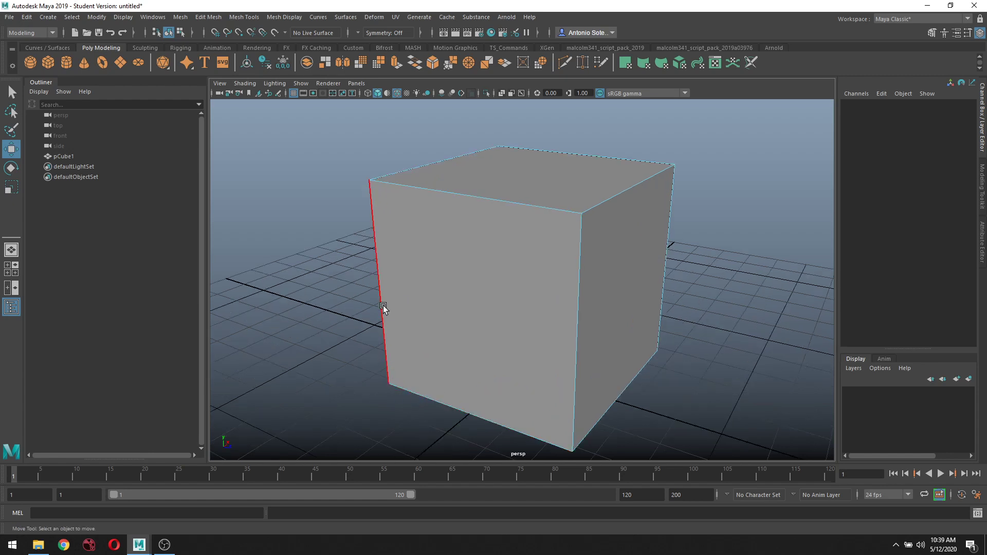
pyautogui.moveTo(482, 257); pyautogui.dragTo(474, 298, button='right')
pyautogui.click(487, 293)
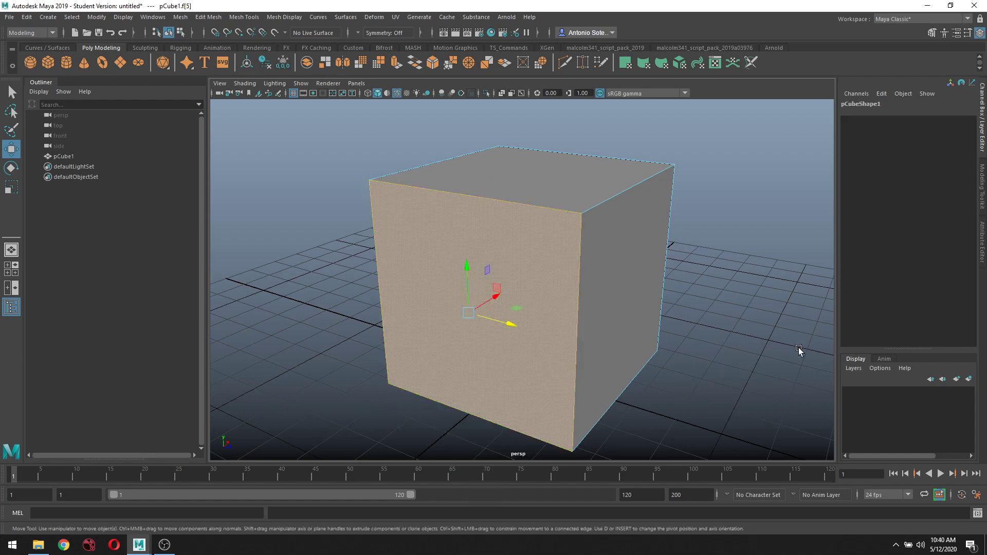
pyautogui.click(593, 305)
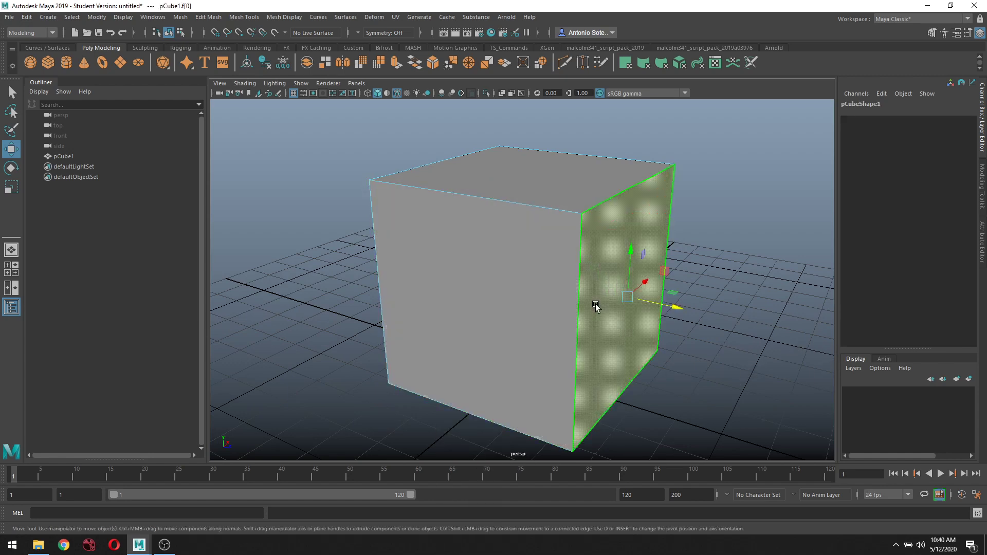
pyautogui.click(576, 189)
# Switch to edge mode and select a side vertical edge and two adjoining top edges one at a time
pyautogui.moveTo(628, 293); pyautogui.dragTo(628, 230, button='right')
pyautogui.click(666, 245)
pyautogui.click(631, 191)
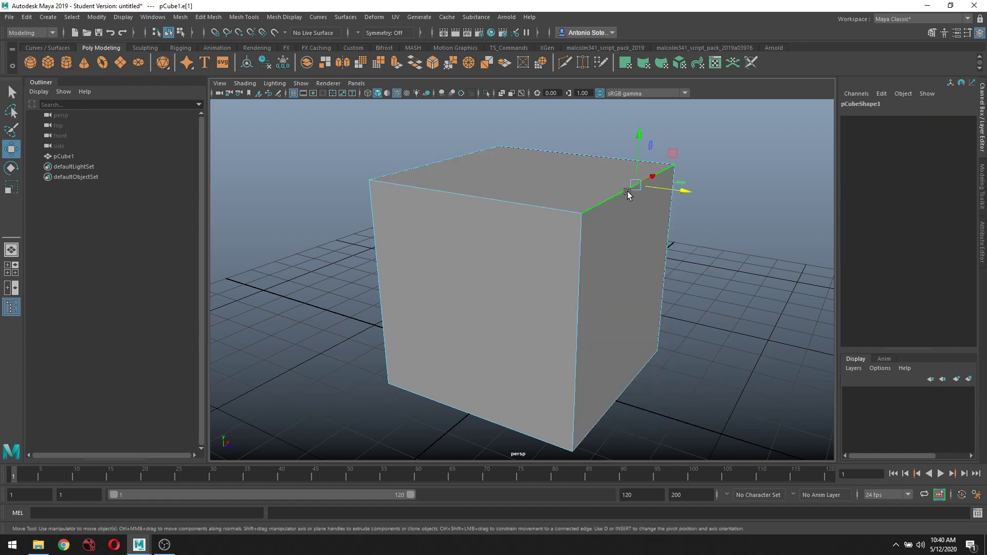
pyautogui.click(566, 211)
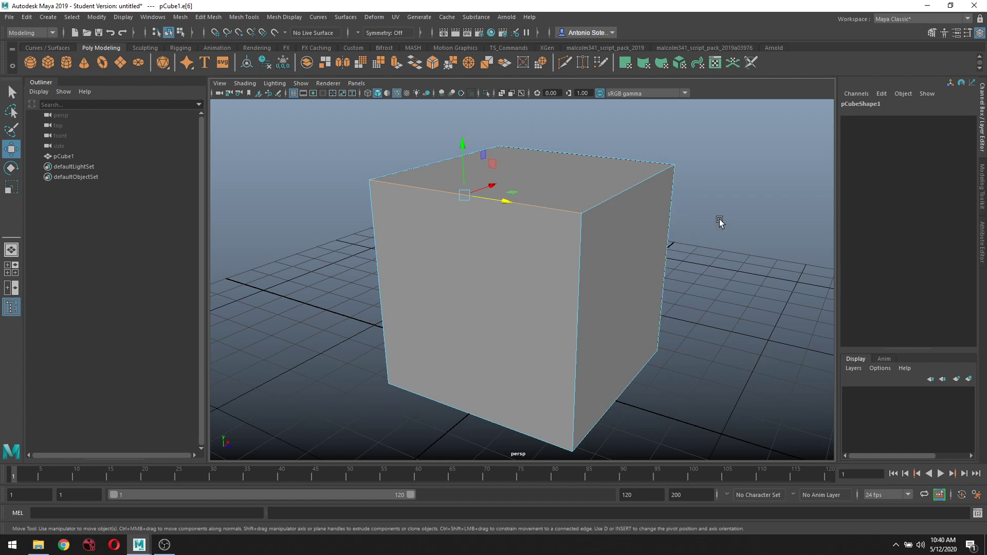
# Switch to vertex mode and select the cube's top corner vertices one after another
pyautogui.moveTo(720, 221); pyautogui.dragTo(679, 220, button='right')
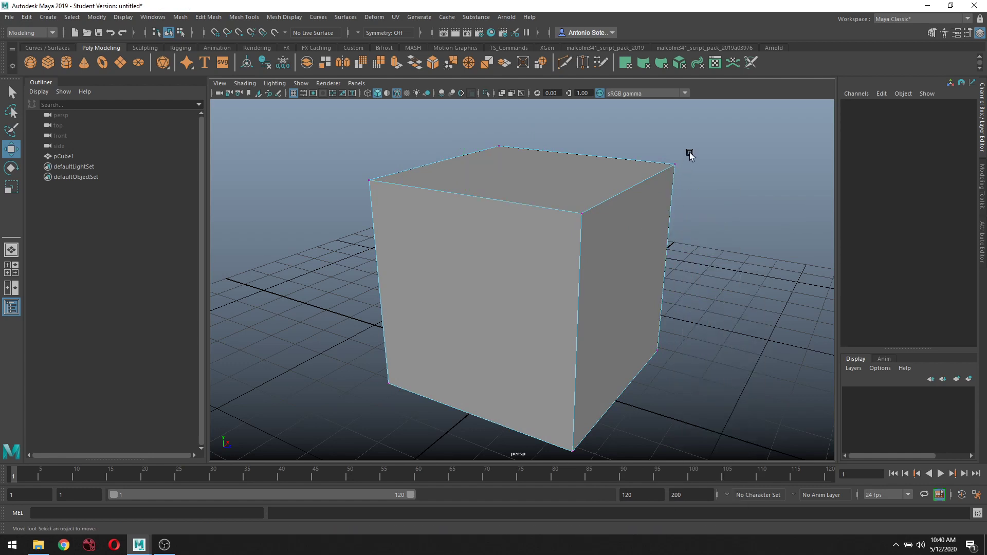
pyautogui.click(674, 165)
pyautogui.click(583, 212)
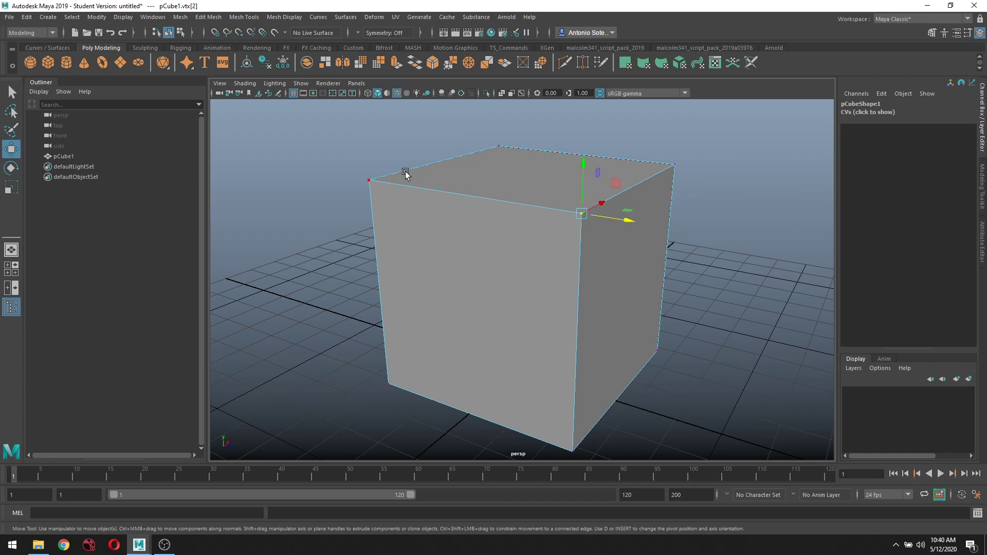
pyautogui.moveTo(389, 155); pyautogui.dragTo(339, 222)
pyautogui.click(500, 146)
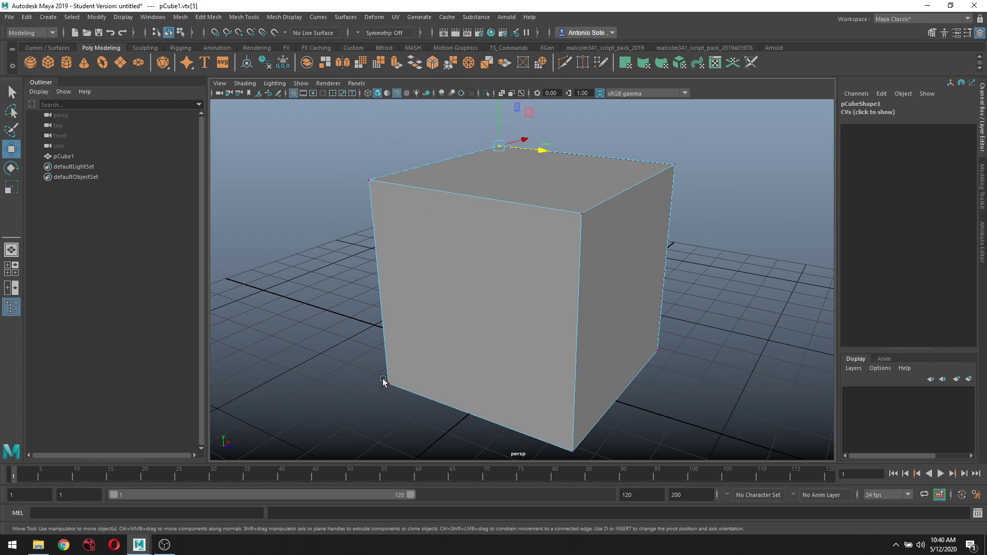
# Marquee-select a single bottom corner vertex and all four top vertices in turn, clearing the selection after each
pyautogui.moveTo(364, 355); pyautogui.dragTo(421, 428)
pyautogui.click(431, 440)
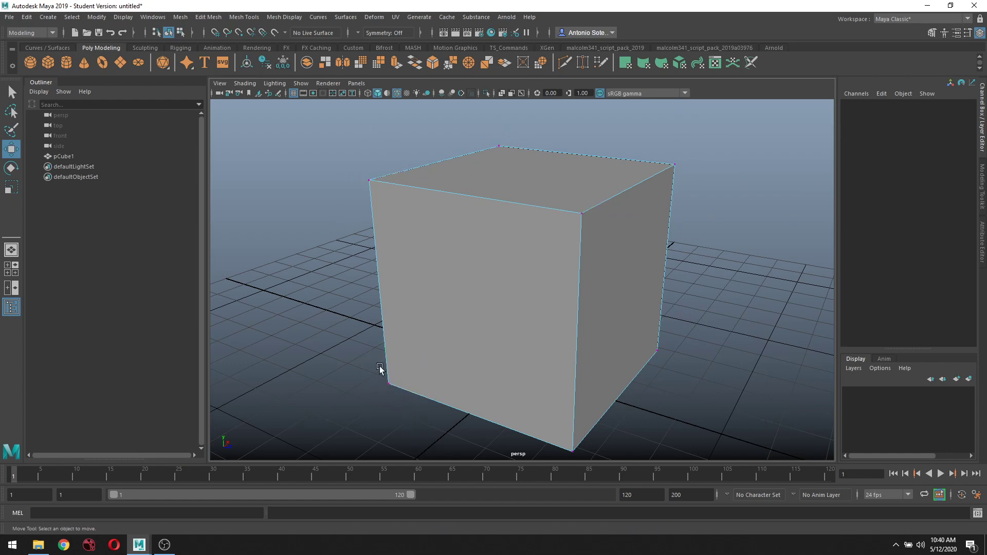
pyautogui.moveTo(380, 368); pyautogui.dragTo(418, 417)
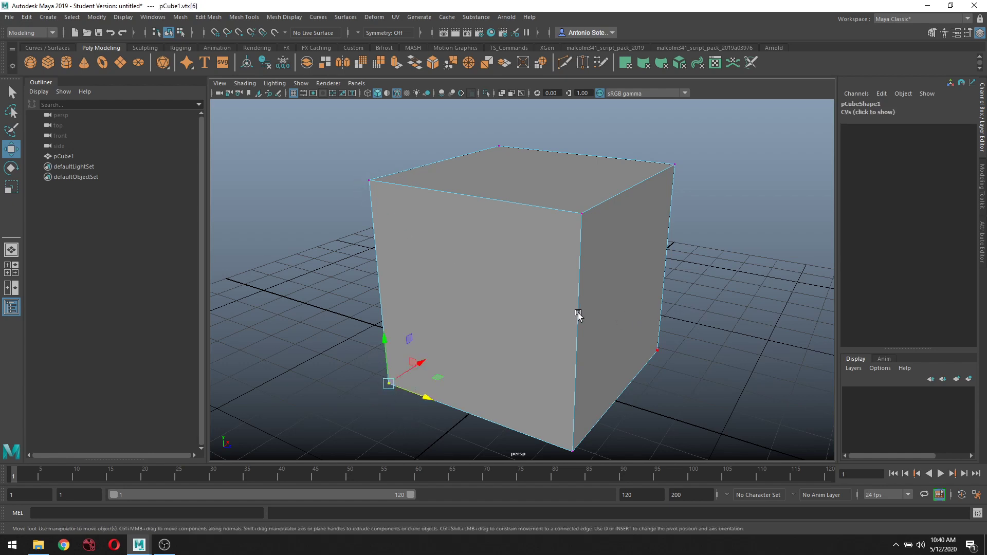
pyautogui.click(708, 274)
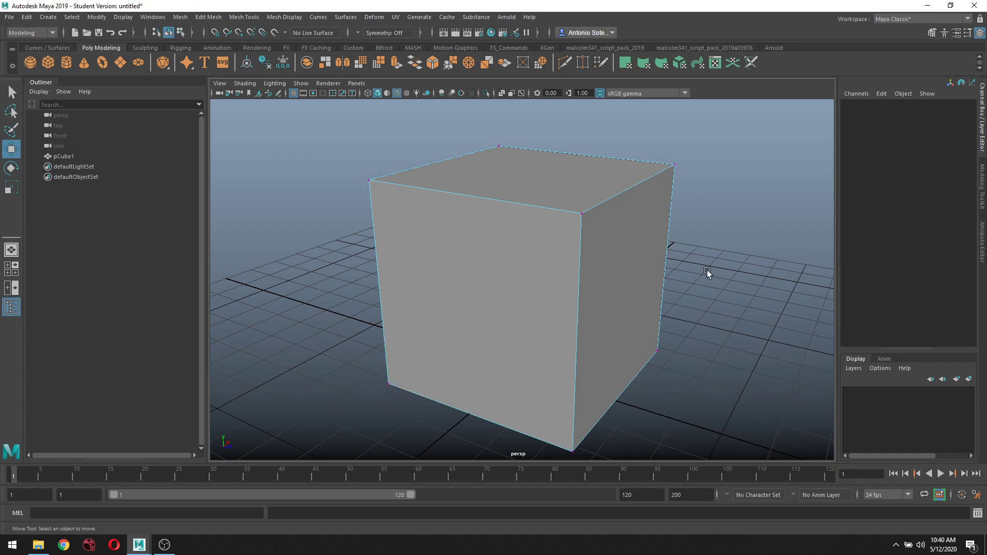
pyautogui.moveTo(696, 146); pyautogui.dragTo(339, 260)
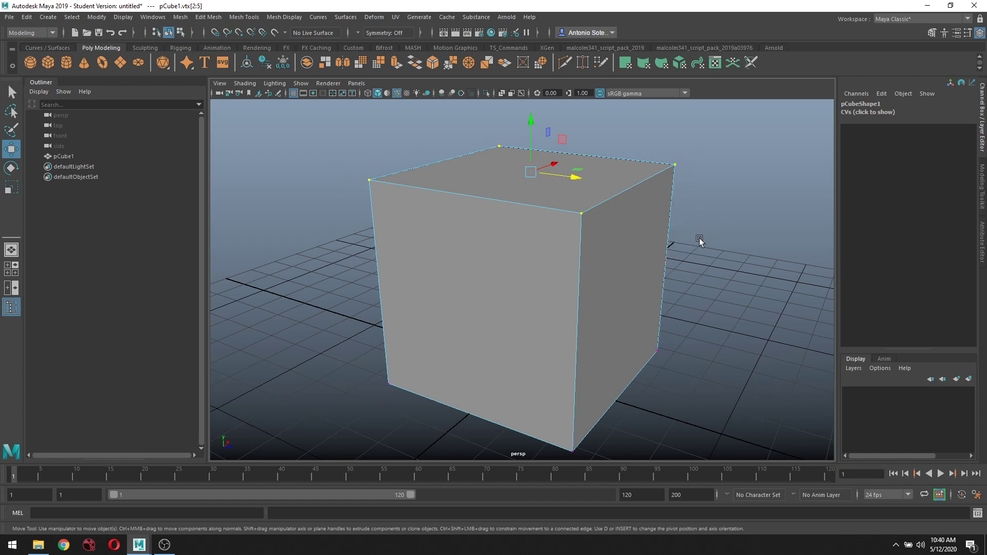
pyautogui.click(737, 216)
# Select the cube's nearest vertical edge in edge mode and its large front face in face mode
pyautogui.moveTo(632, 239); pyautogui.dragTo(629, 216, button='right')
pyautogui.click(716, 213)
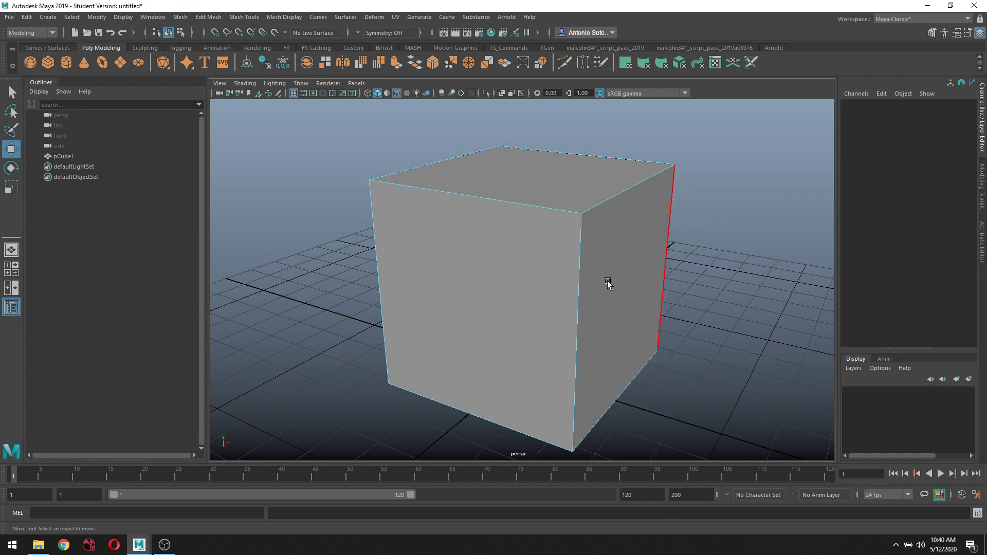
pyautogui.click(577, 295)
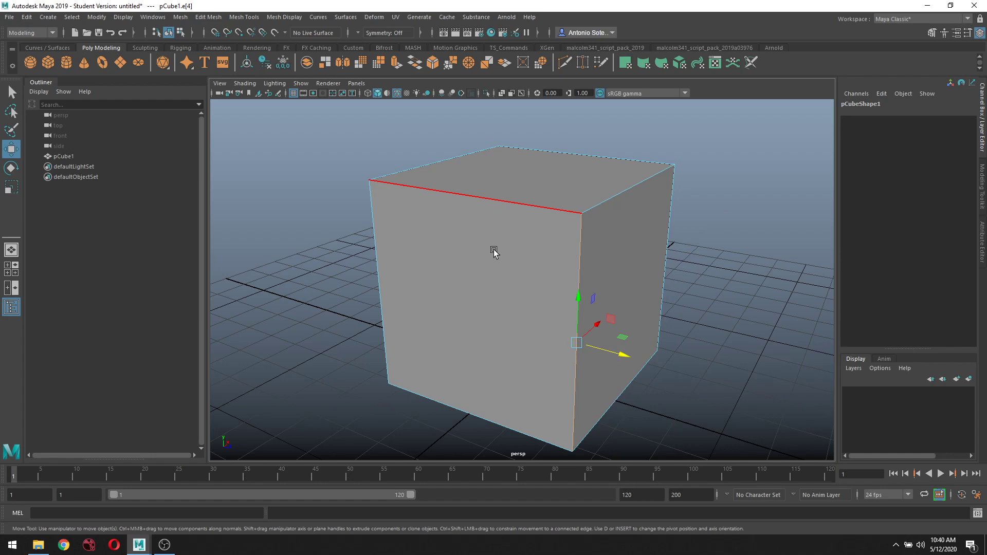
pyautogui.moveTo(485, 236); pyautogui.dragTo(486, 260, button='right')
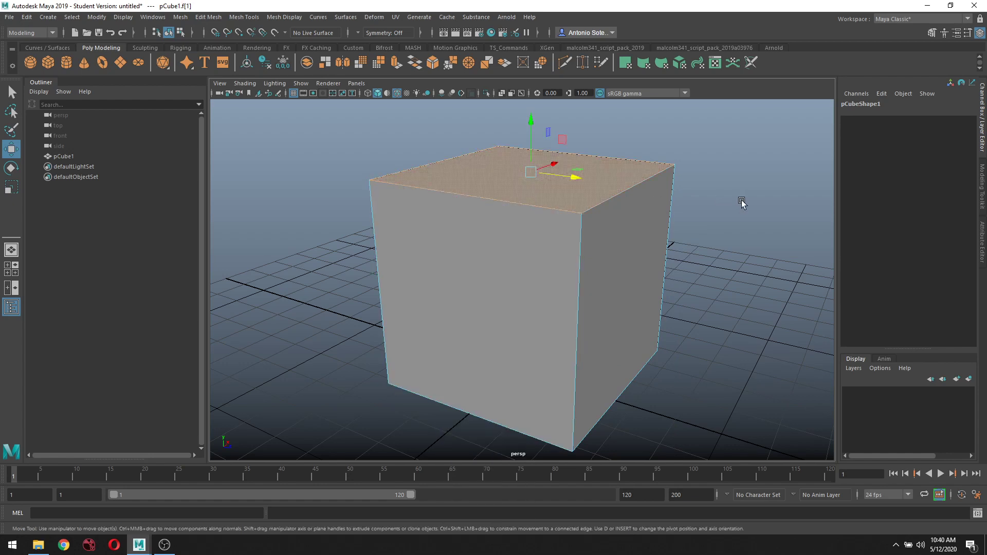
pyautogui.click(742, 203)
pyautogui.click(521, 305)
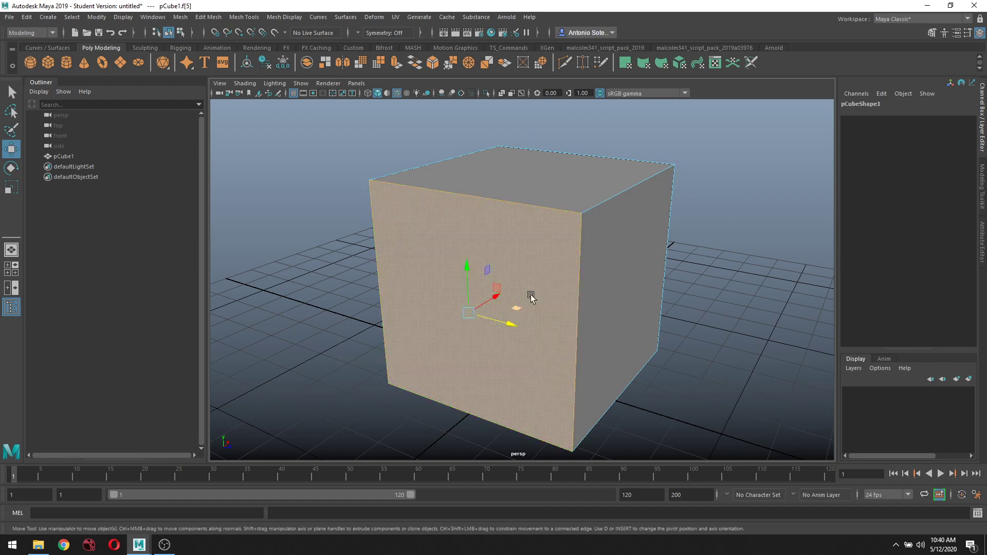
# Insert a horizontal edge loop around the cube at mid-height with the Multi-Cut tool
pyautogui.moveTo(553, 268); pyautogui.dragTo(555, 229, button='right')
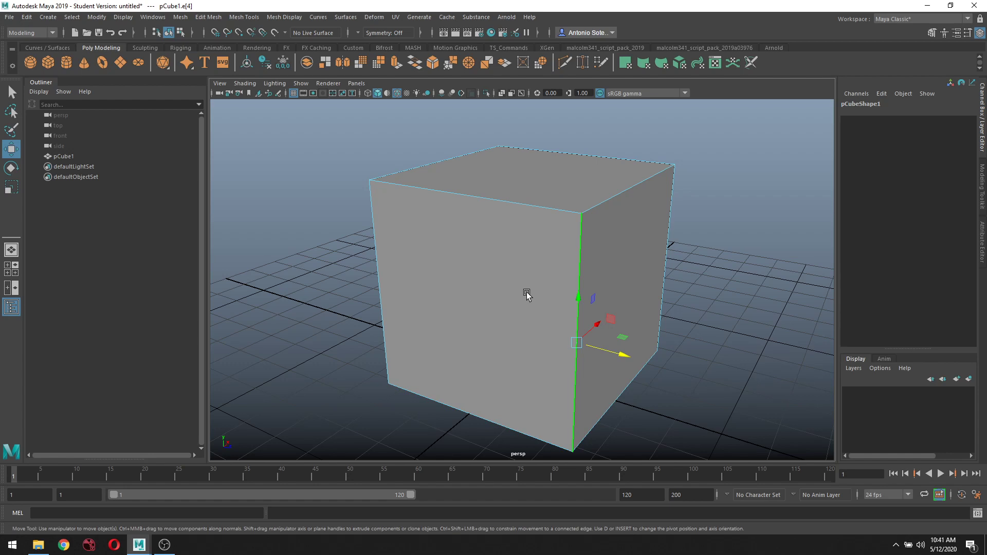
pyautogui.keyDown('shift'); pyautogui.moveTo(528, 293); pyautogui.dragTo(470, 300, button='right'); pyautogui.keyUp('shift')
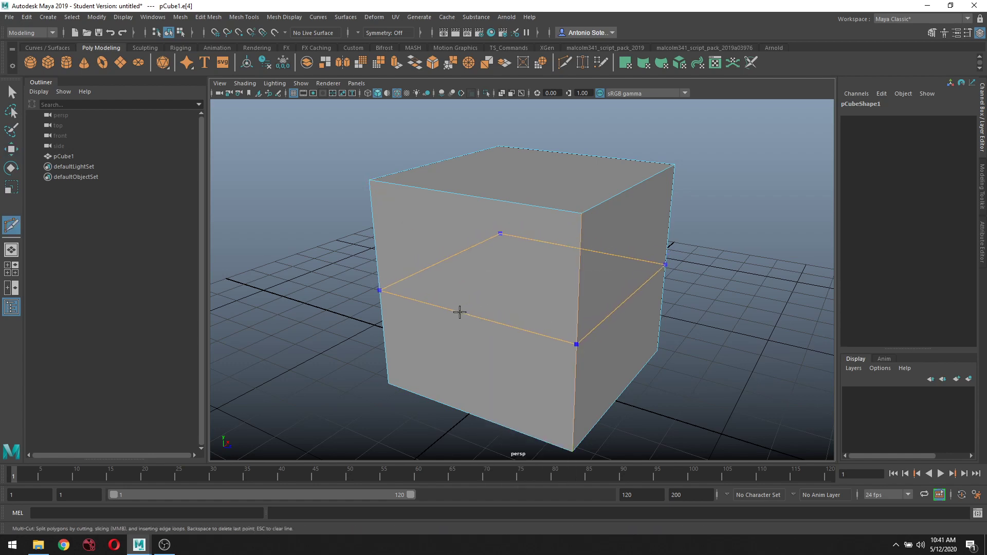
pyautogui.keyDown('ctrl'); pyautogui.click(461, 311); pyautogui.keyUp('ctrl')
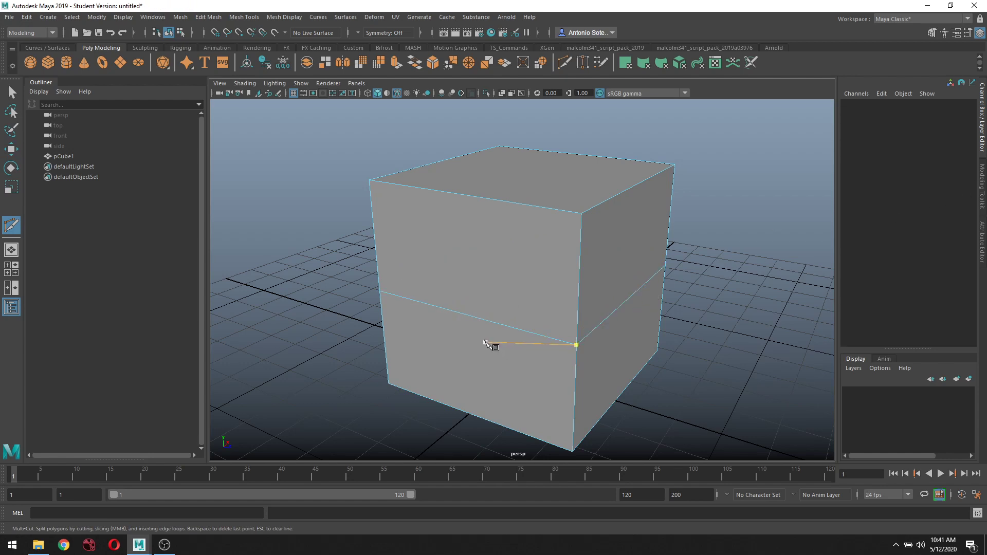
# Switch to vertex mode and select the new edge loop's vertices, first singly and as a marquee of all four
pyautogui.moveTo(759, 228); pyautogui.dragTo(690, 233, button='right')
pyautogui.press('w')
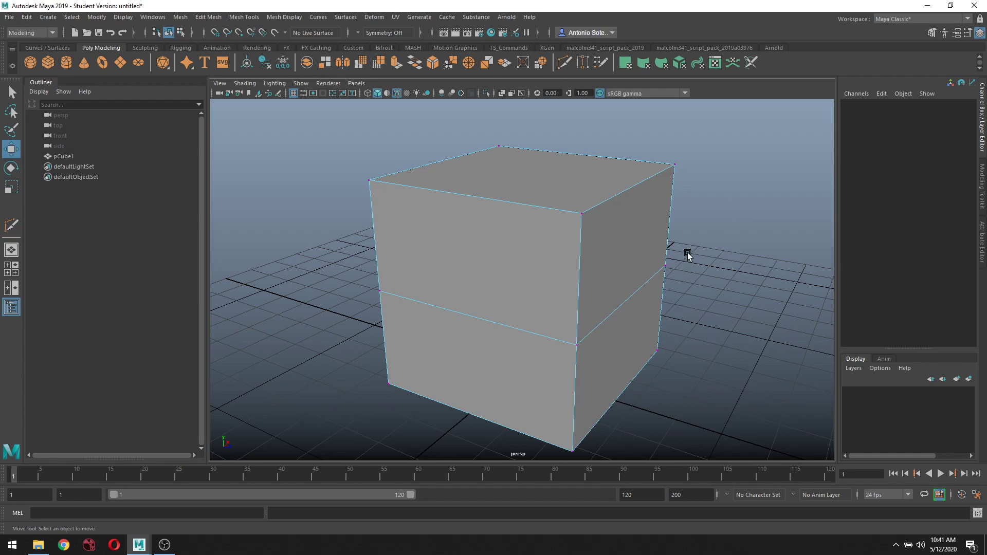
pyautogui.click(666, 265)
pyautogui.click(576, 345)
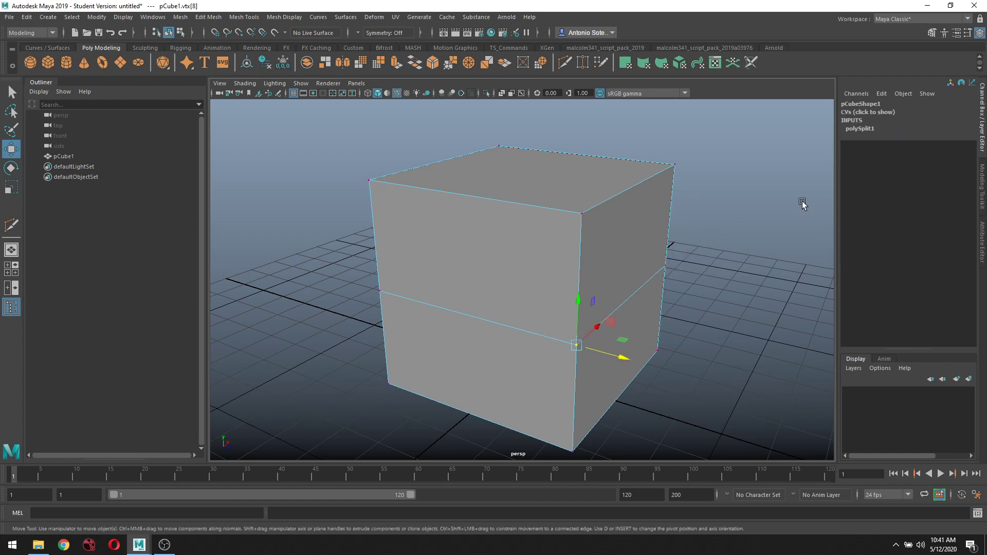
pyautogui.keyDown('alt'); pyautogui.moveTo(710, 247); pyautogui.dragTo(712, 203); pyautogui.keyUp('alt')
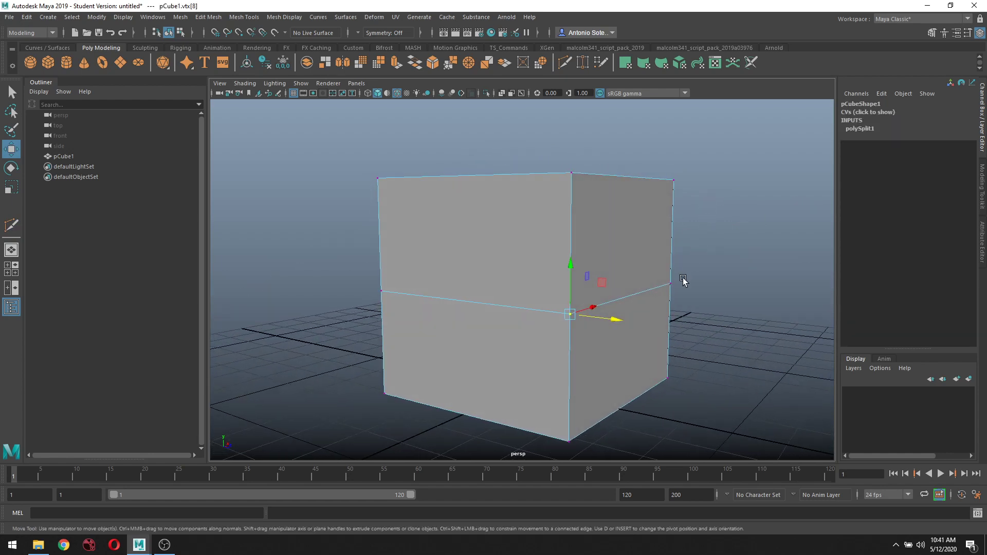
pyautogui.moveTo(693, 265); pyautogui.dragTo(346, 345)
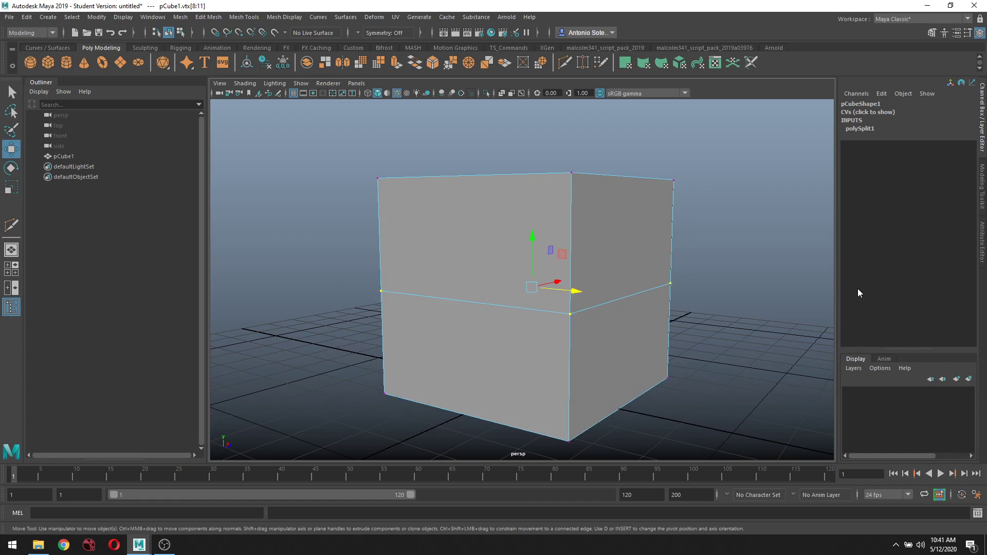
pyautogui.click(741, 297)
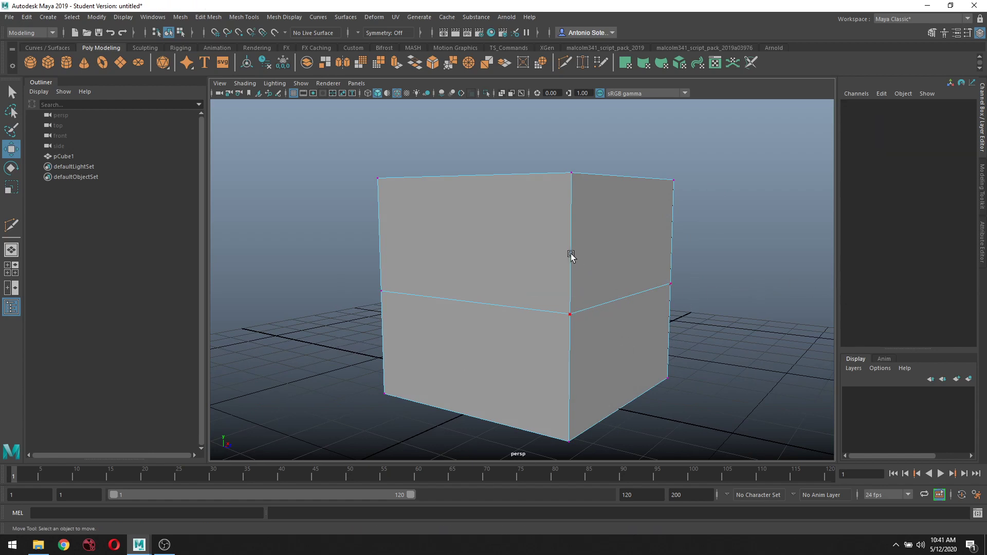
# Switch to face mode and alternately select the upper and lower faces on the cube's front side
pyautogui.click(471, 227)
pyautogui.moveTo(471, 226); pyautogui.dragTo(468, 255, button='right')
pyautogui.click(496, 218)
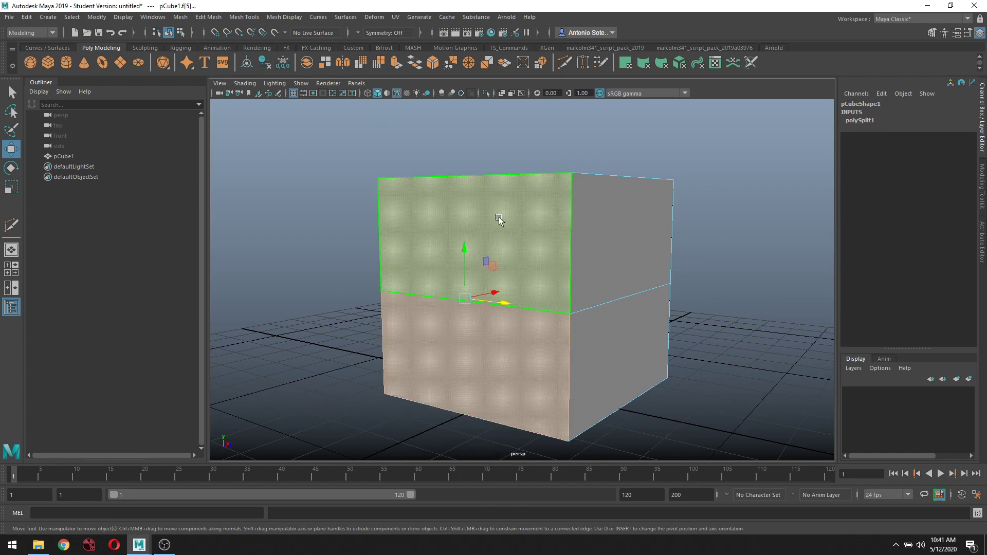
pyautogui.click(476, 368)
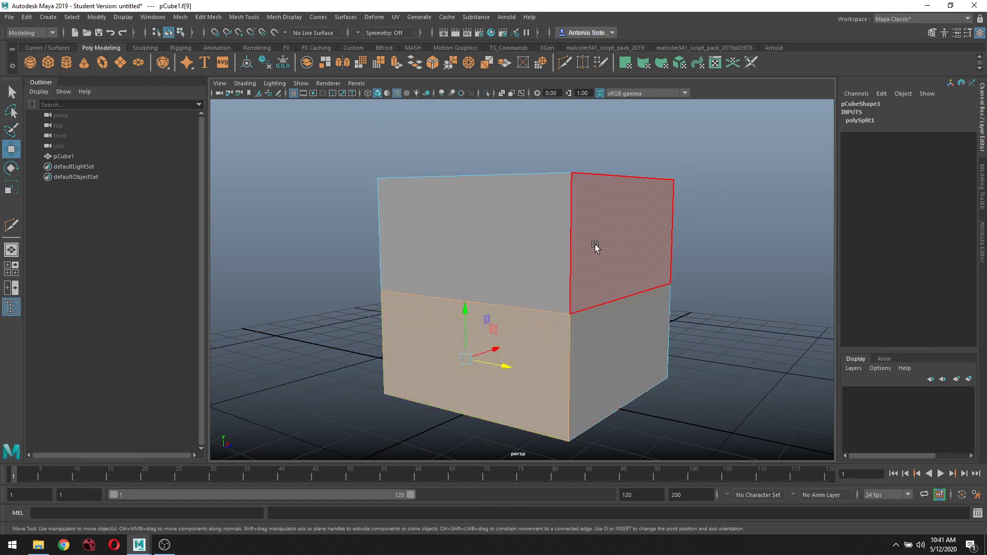
pyautogui.click(514, 264)
pyautogui.click(497, 343)
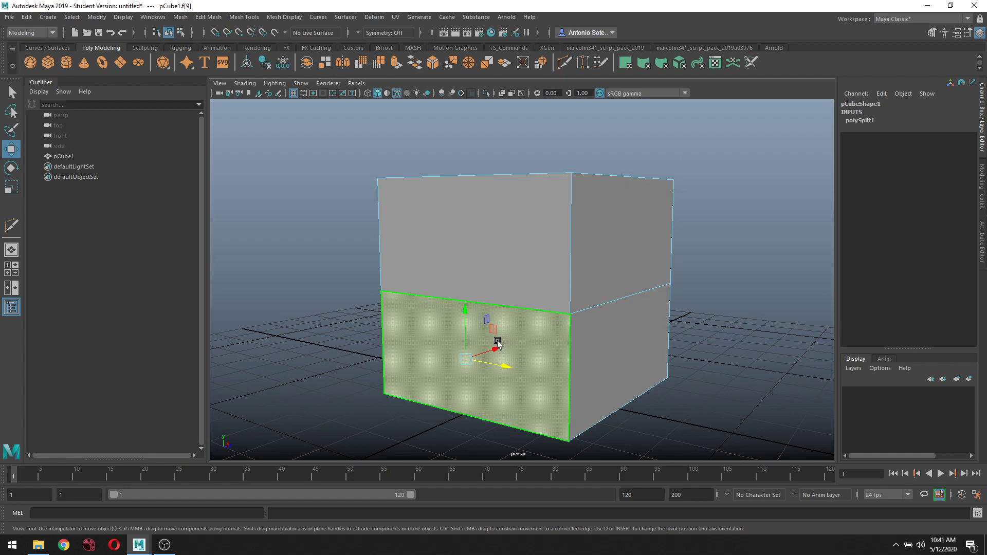
pyautogui.click(513, 262)
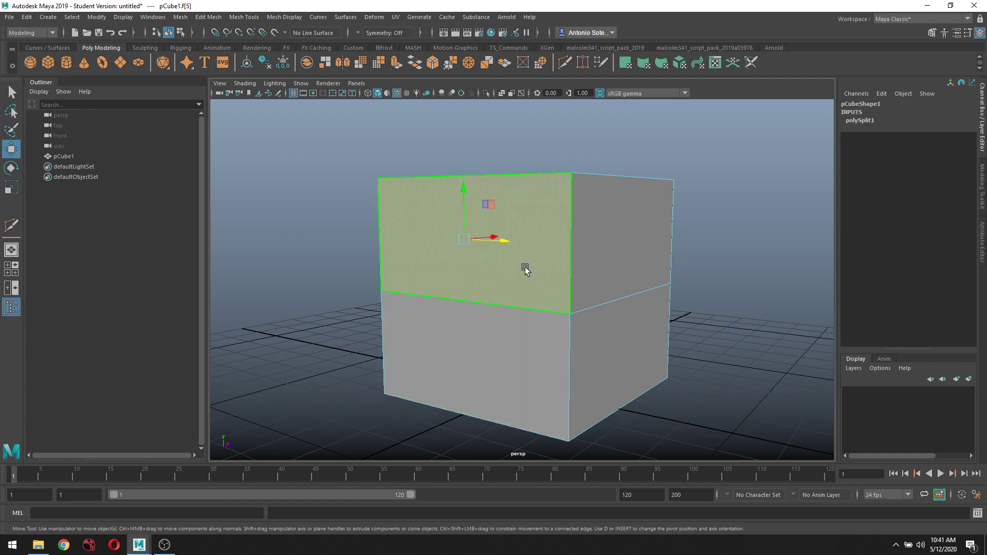
# Switch to edge mode and select the edges around the cube's upper front face one by one, then clear the selection
pyautogui.moveTo(525, 269); pyautogui.dragTo(522, 234, button='right')
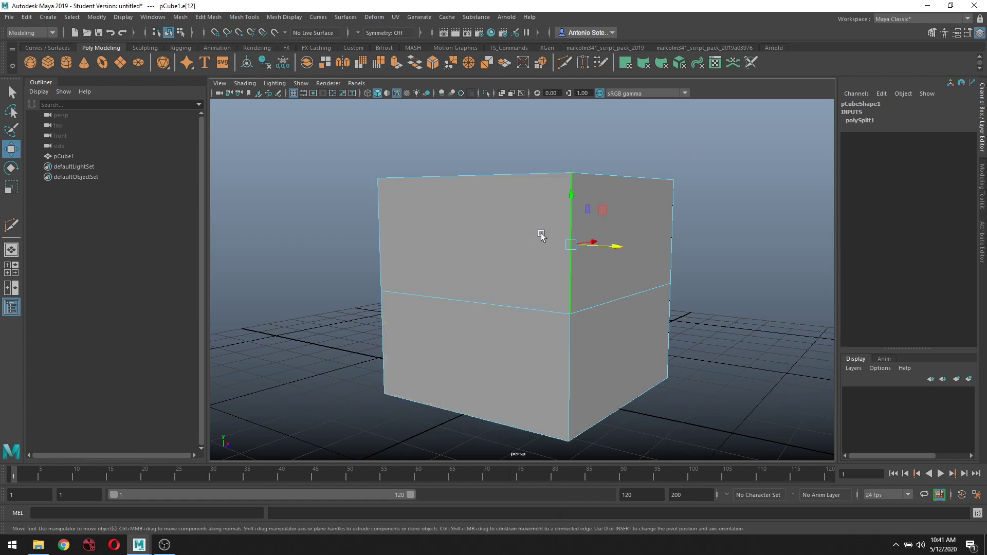
pyautogui.click(520, 177)
pyautogui.click(379, 238)
pyautogui.click(434, 299)
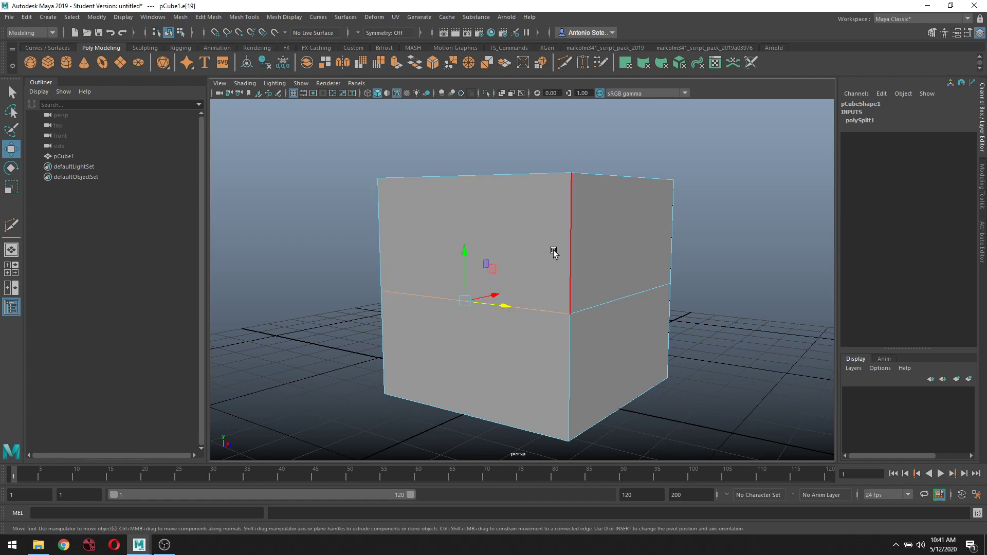
pyautogui.click(567, 244)
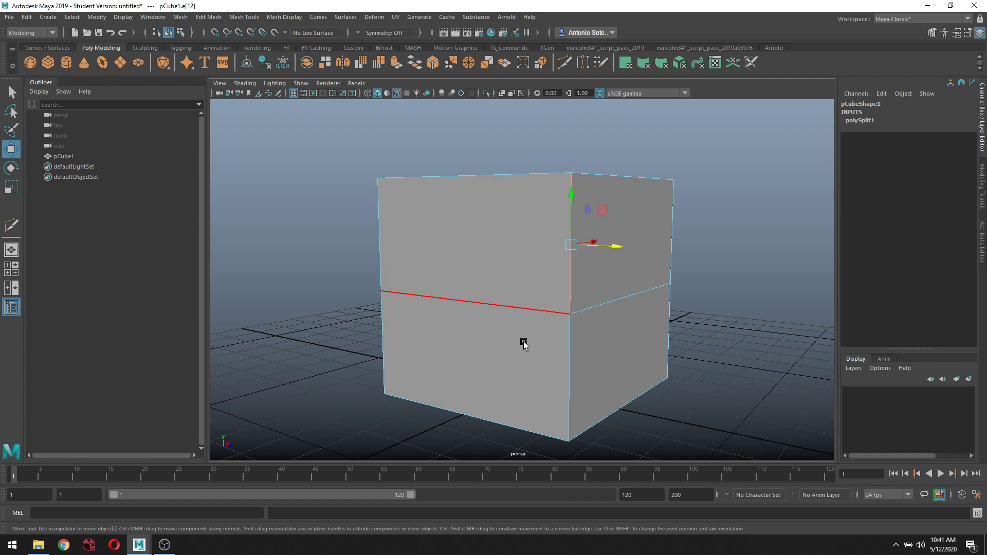
pyautogui.click(785, 239)
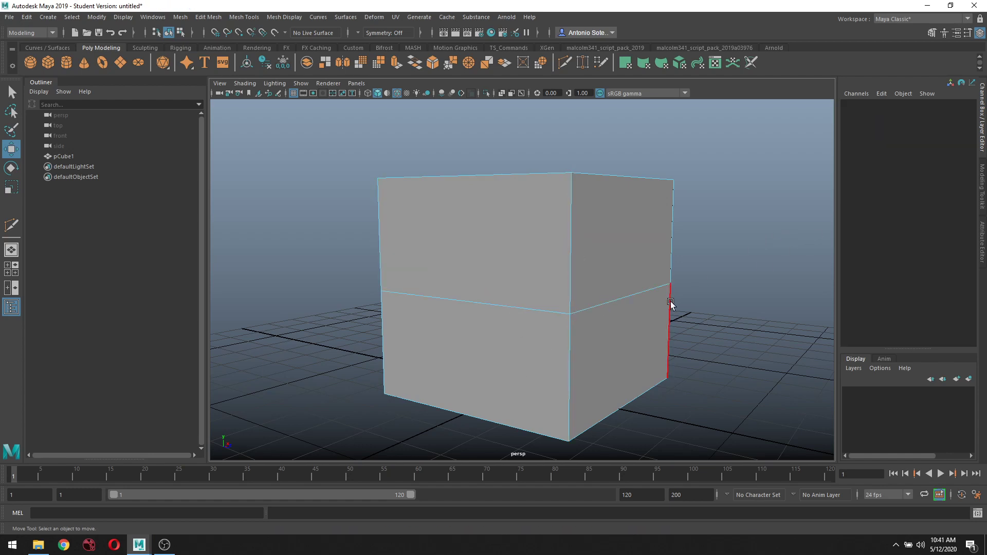
# Cut a single edge across the upper face of the cube's adjacent side with the Multi-Cut tool and return to object mode
pyautogui.keyDown('shift'); pyautogui.rightClick(706, 273); pyautogui.keyUp('shift')
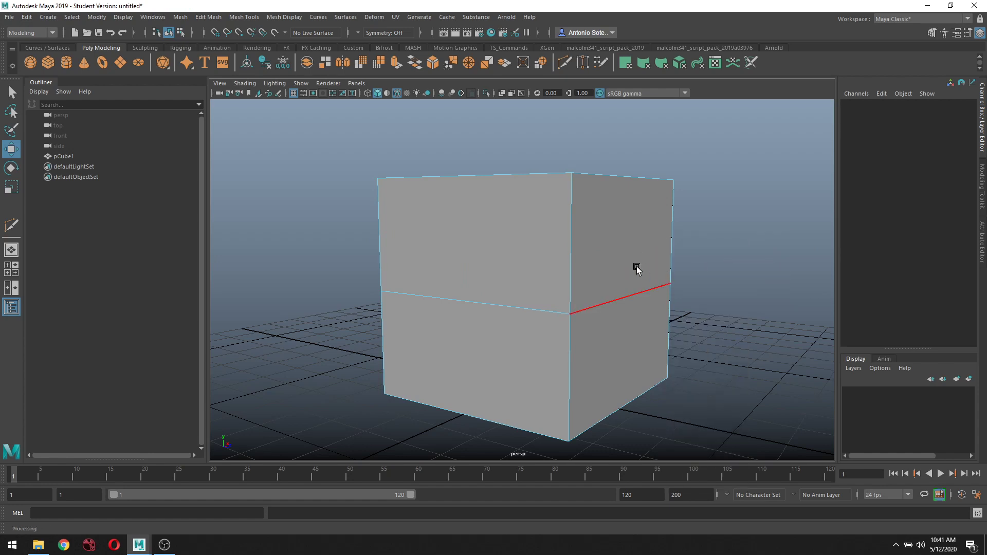
pyautogui.keyDown('shift'); pyautogui.moveTo(637, 267); pyautogui.dragTo(577, 271, button='right'); pyautogui.keyUp('shift')
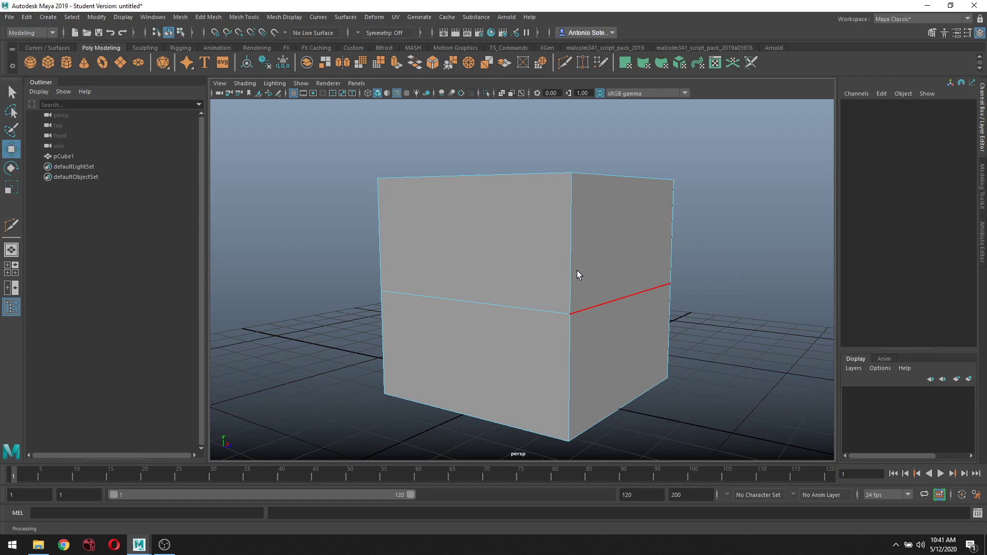
pyautogui.click(573, 245)
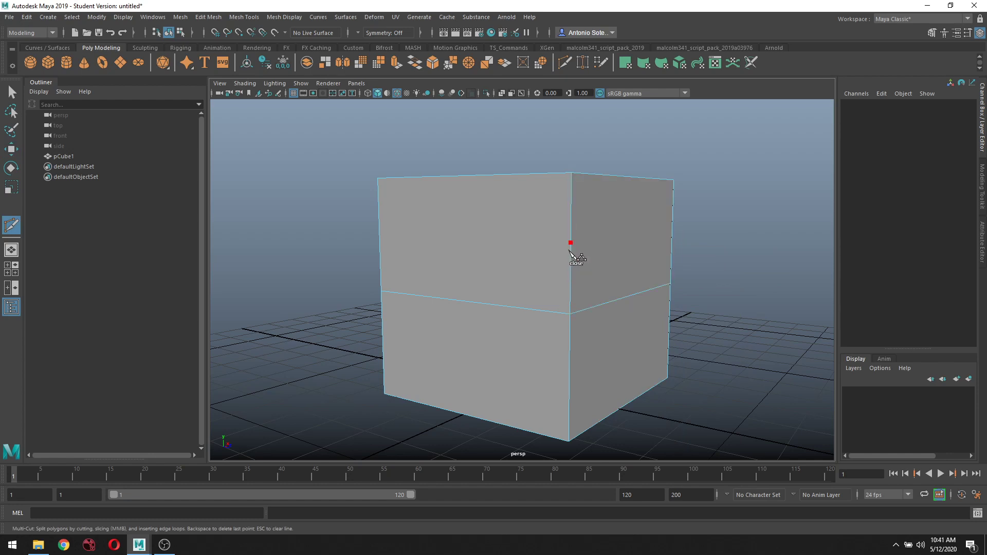
pyautogui.click(672, 237)
pyautogui.press('w')
pyautogui.moveTo(718, 243); pyautogui.dragTo(744, 232, button='right')
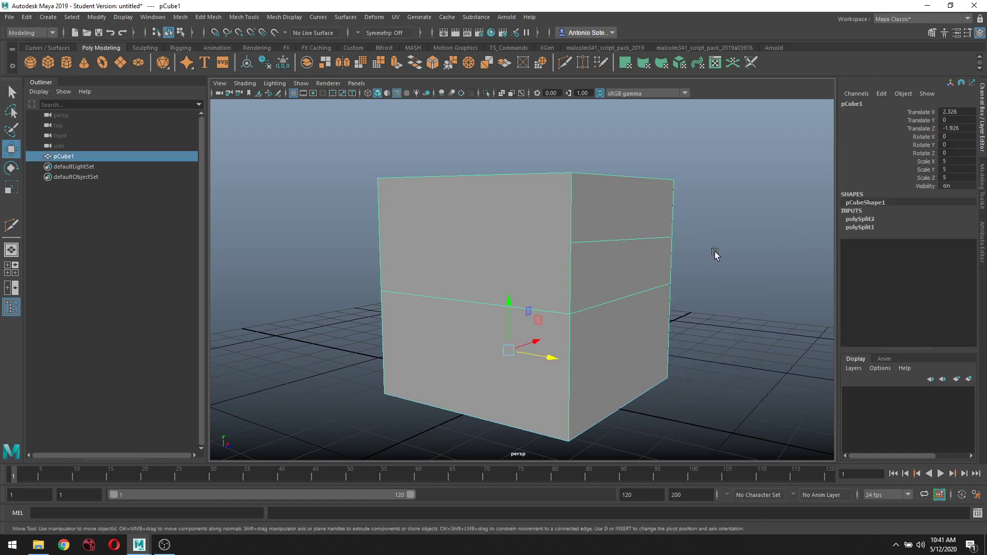
# Inspect the new cut in edge and face modes, selecting the three stacked side faces and the upper front face in turn
pyautogui.keyDown('alt'); pyautogui.moveTo(723, 269); pyautogui.dragTo(666, 291); pyautogui.keyUp('alt')
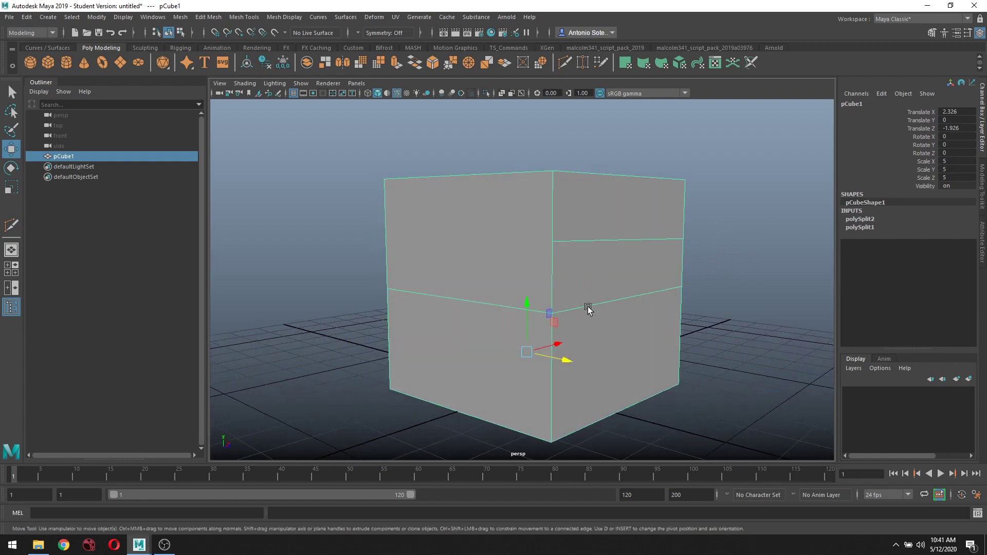
pyautogui.moveTo(616, 262); pyautogui.dragTo(616, 235, button='right')
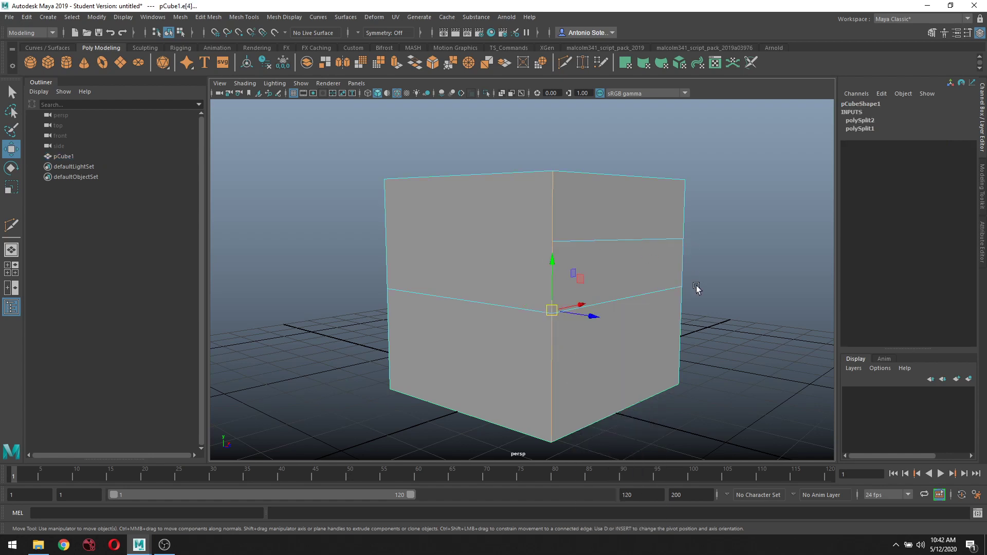
pyautogui.moveTo(641, 341); pyautogui.dragTo(643, 288, button='right')
pyautogui.click(638, 337)
pyautogui.click(667, 268)
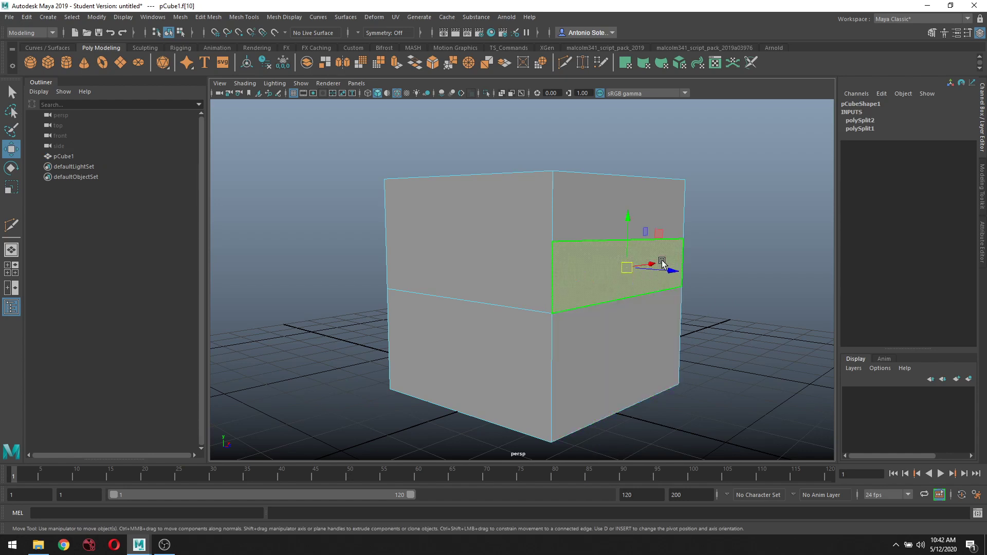
pyautogui.click(670, 209)
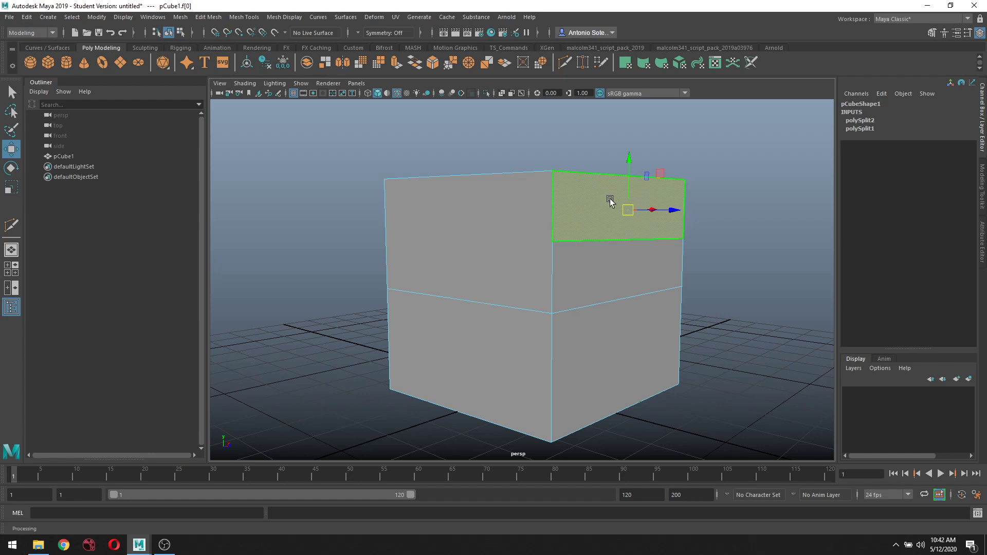
pyautogui.click(597, 267)
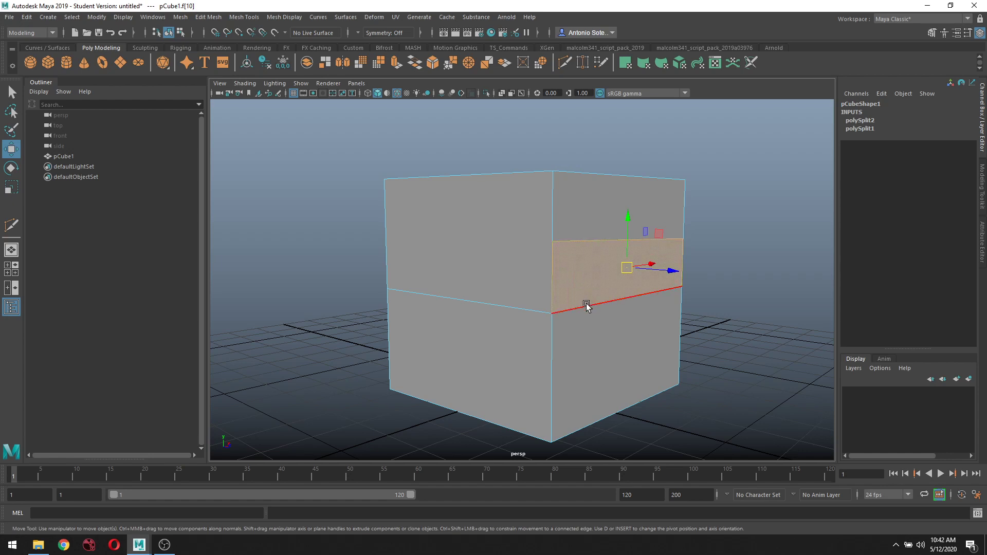
pyautogui.click(622, 348)
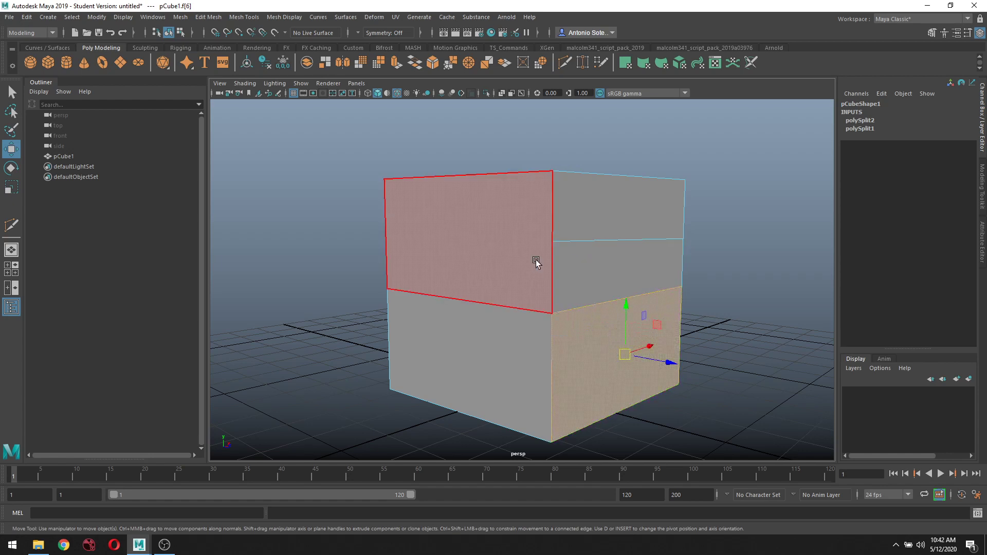
pyautogui.click(508, 255)
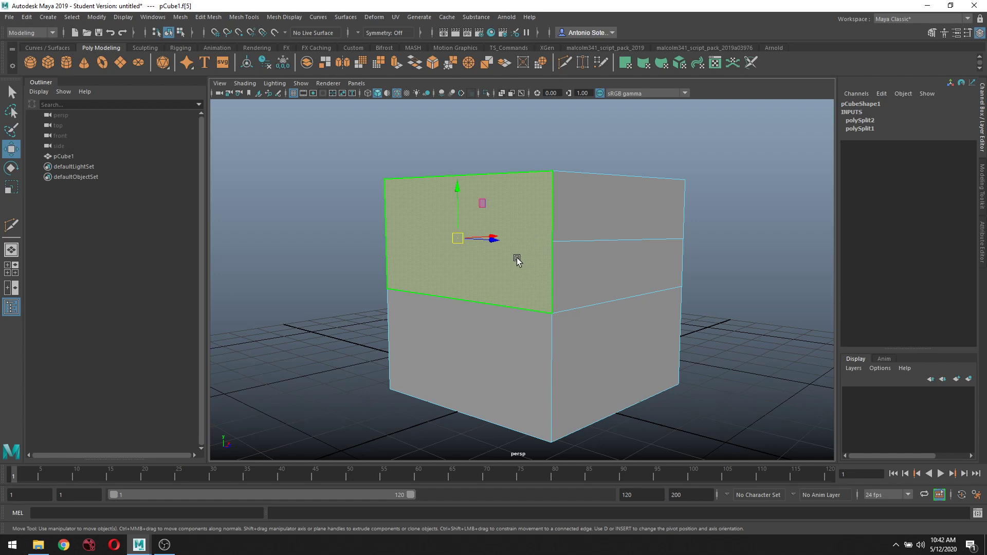
pyautogui.click(494, 152)
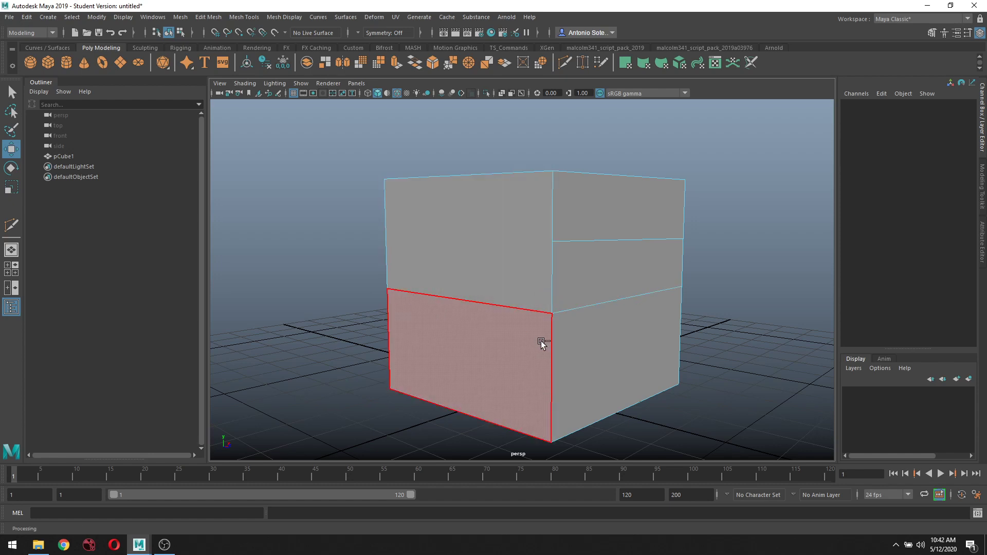
# Undo the face selections and the single cut across the cube's side
pyautogui.hotkey('ctrl', 'z')
pyautogui.hotkey('ctrl', 'z')
pyautogui.hotkey('ctrl', 'z')
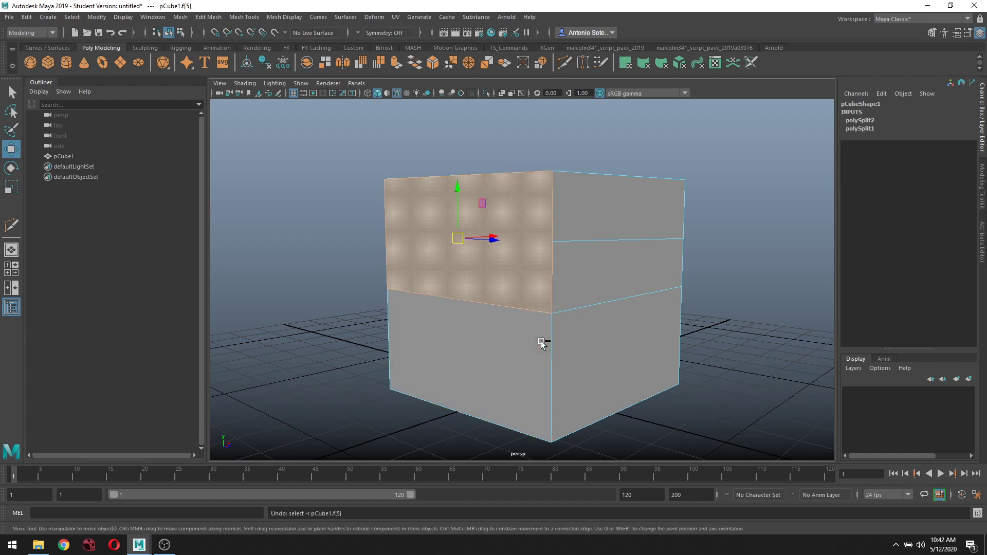
pyautogui.hotkey('ctrl', 'z')
pyautogui.hotkey('ctrl', 'z')
pyautogui.hotkey('ctrl', 'z')
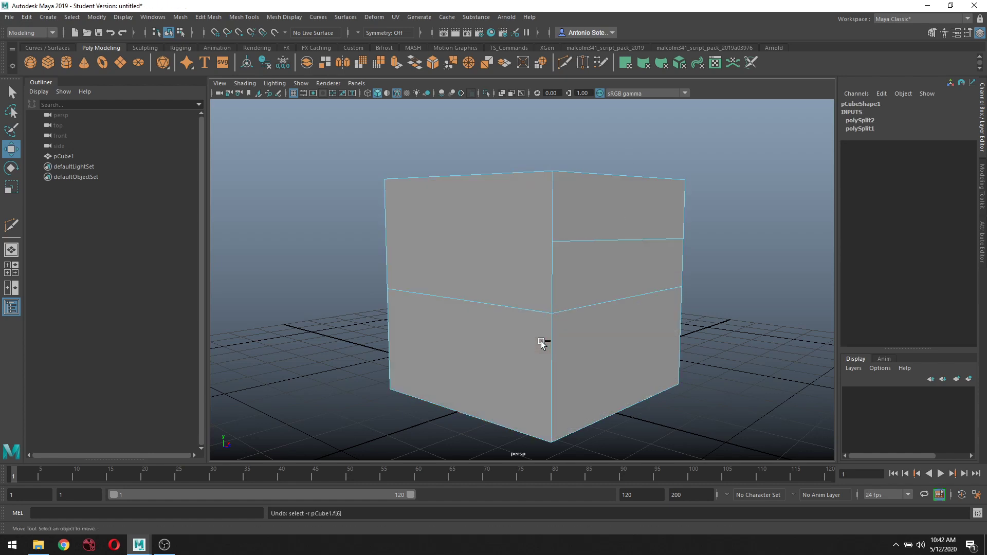
pyautogui.hotkey('ctrl', 'z')
pyautogui.hotkey('ctrl', 'z')
pyautogui.hotkey('ctrl', 'z')
pyautogui.hotkey('ctrl', 'z')
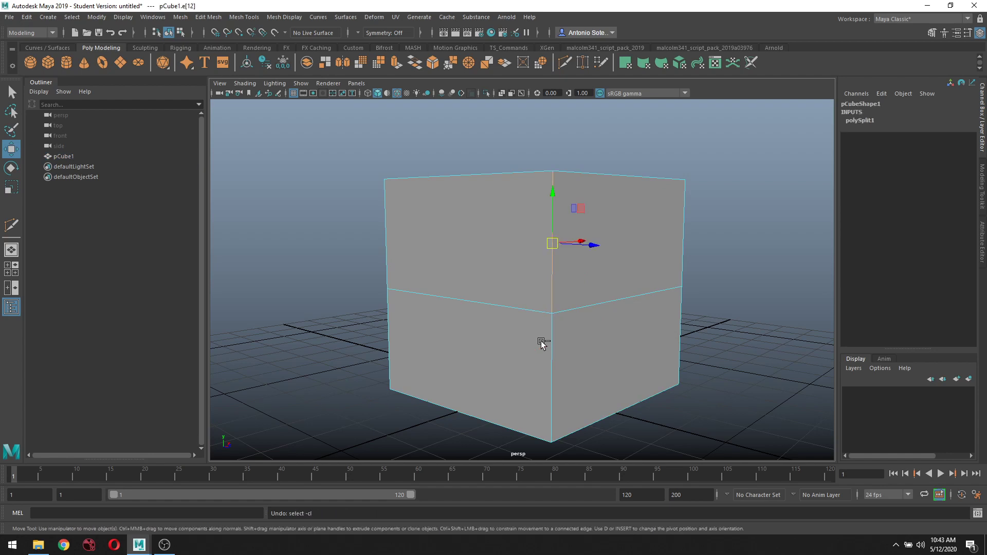
# Undo the earlier component selections and the mid-height edge loop to restore the undivided cube
pyautogui.hotkey('ctrl', 'z')
pyautogui.hotkey('ctrl', 'z')
pyautogui.hotkey('ctrl', 'z')
pyautogui.hotkey('ctrl', 'z')
pyautogui.hotkey('ctrl', 'z')
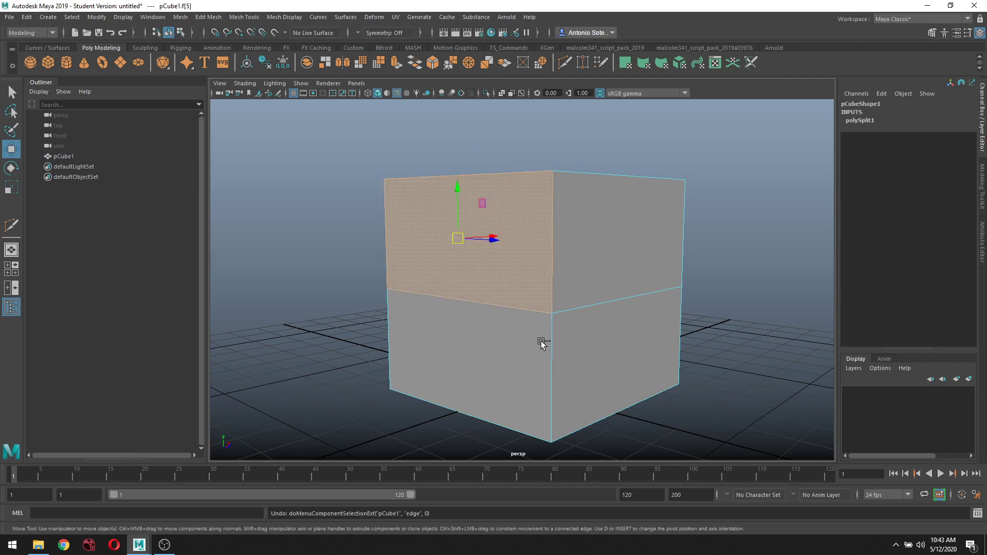
pyautogui.hotkey('ctrl', 'z')
pyautogui.hotkey('ctrl', 'z')
pyautogui.hotkey('ctrl', 'z')
pyautogui.hotkey('ctrl', 'z')
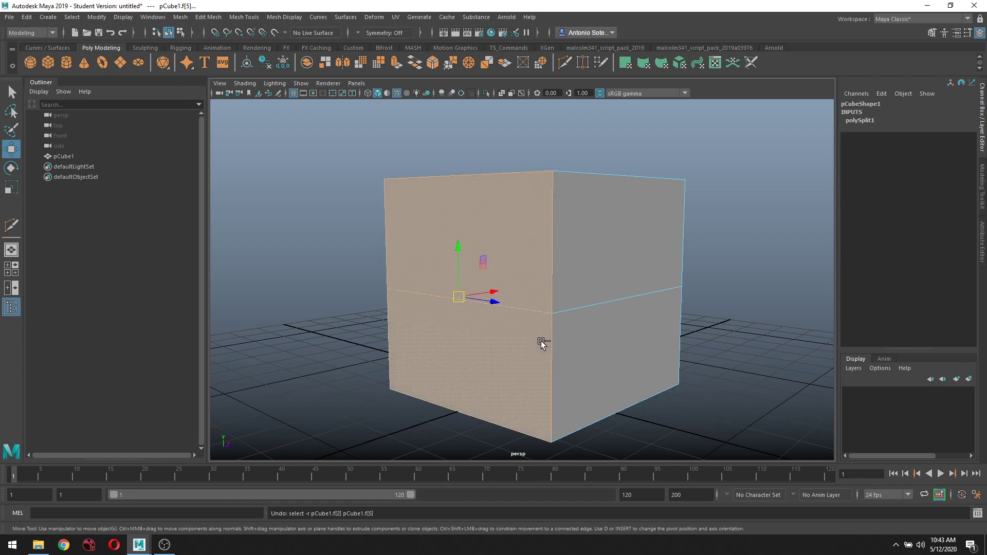
pyautogui.hotkey('ctrl', 'z')
pyautogui.hotkey('ctrl', 'z')
pyautogui.hotkey('ctrl', 'z')
pyautogui.hotkey('ctrl', 'z')
pyautogui.hotkey('ctrl', 'z')
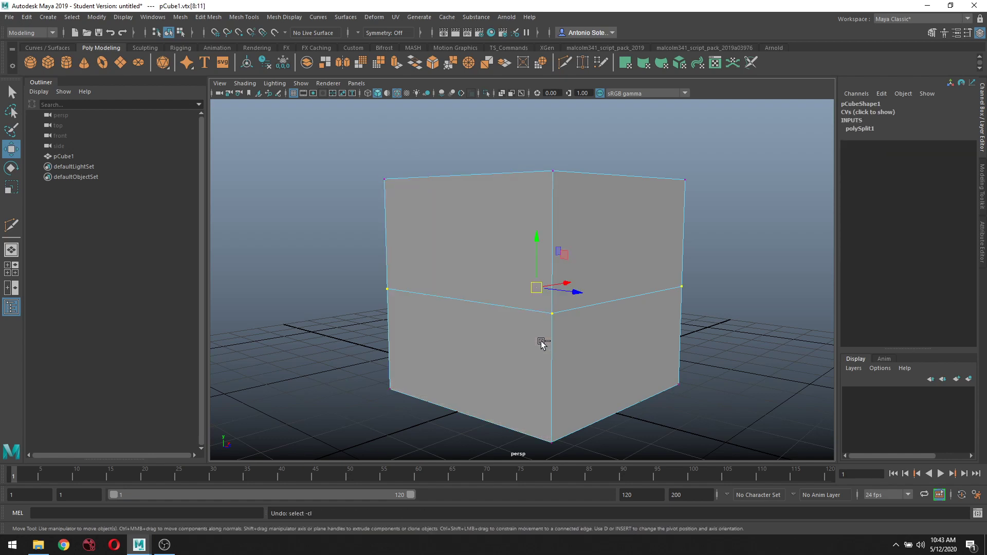
pyautogui.hotkey('ctrl', 'z')
pyautogui.hotkey('ctrl', 'z')
pyautogui.hotkey('ctrl', 'z')
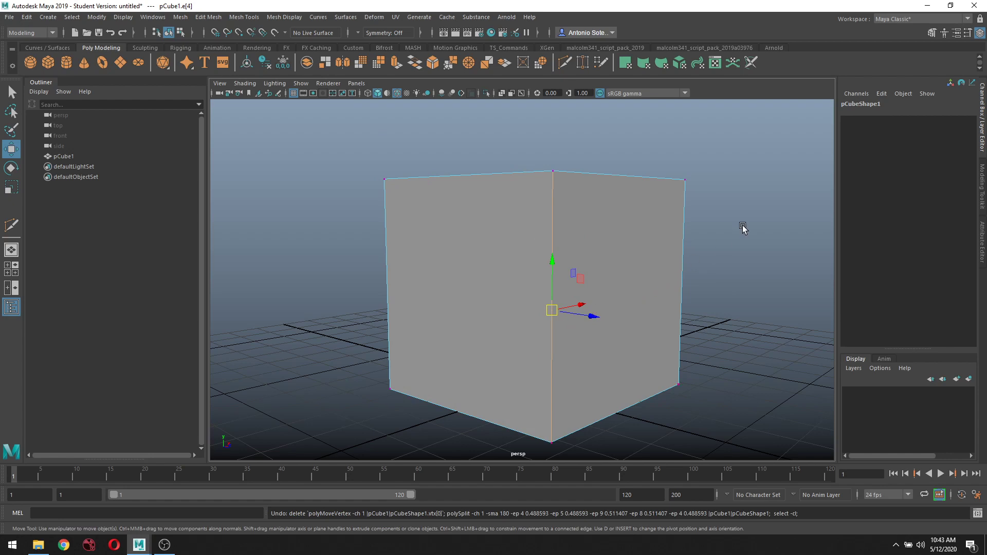
# Clear the cube's edge selection and return the cube to object mode
pyautogui.click(724, 235)
pyautogui.moveTo(651, 260); pyautogui.dragTo(704, 241, button='right')
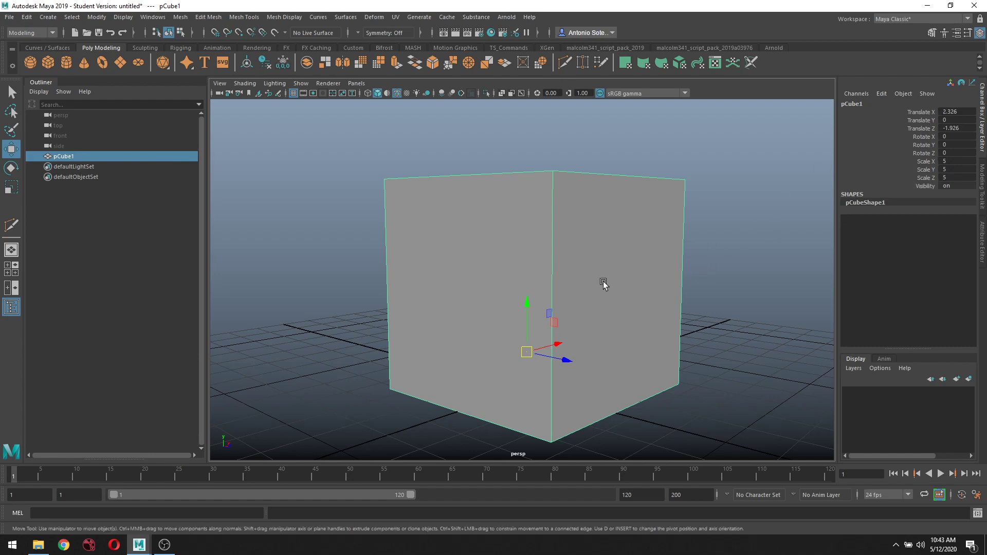
pyautogui.hotkey('ctrl', 'z')
pyautogui.hotkey('ctrl', 'z')
pyautogui.click(619, 307)
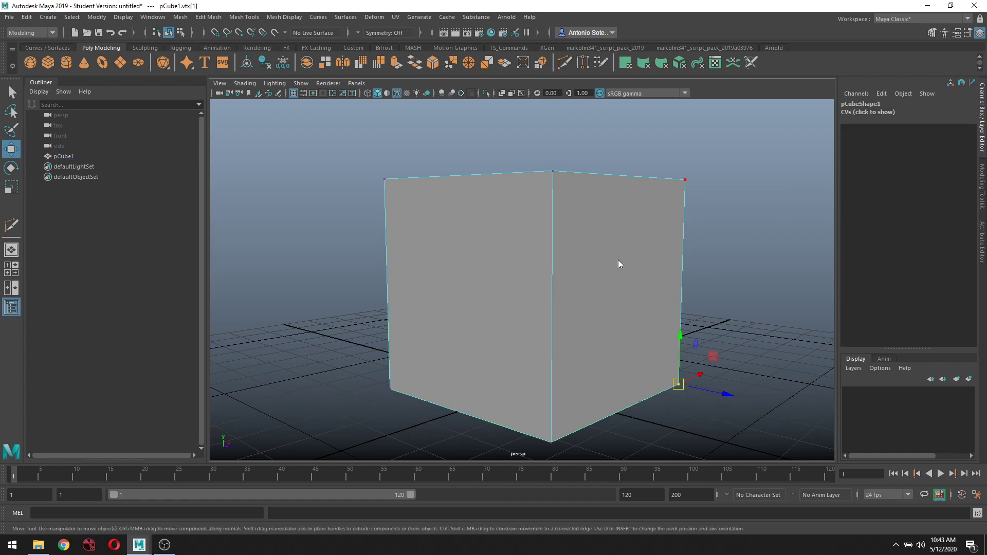
pyautogui.press('F8')
# Switch to face mode and select the cube's undivided side faces one after another around the cube
pyautogui.keyDown('alt'); pyautogui.moveTo(742, 252); pyautogui.dragTo(406, 265); pyautogui.keyUp('alt')
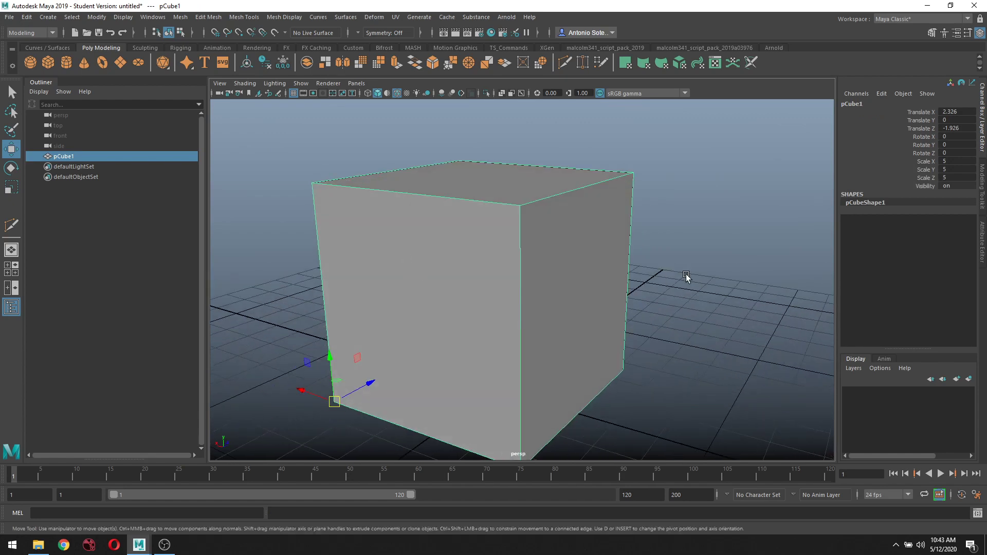
pyautogui.keyDown('alt'); pyautogui.moveTo(686, 276); pyautogui.dragTo(713, 260, button='middle'); pyautogui.keyUp('alt')
pyautogui.keyDown('alt'); pyautogui.moveTo(643, 276); pyautogui.dragTo(682, 277); pyautogui.keyUp('alt')
pyautogui.rightClick(545, 277)
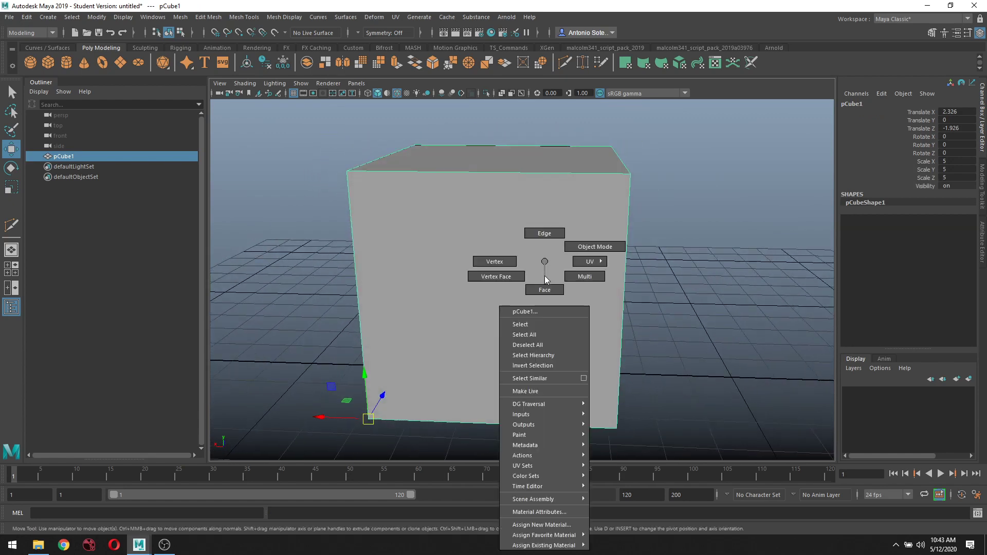
pyautogui.click(544, 290)
pyautogui.click(537, 301)
pyautogui.keyDown('alt'); pyautogui.moveTo(749, 240); pyautogui.dragTo(795, 253); pyautogui.keyUp('alt')
pyautogui.click(516, 325)
pyautogui.keyDown('alt'); pyautogui.moveTo(723, 269); pyautogui.dragTo(777, 262); pyautogui.keyUp('alt')
pyautogui.click(566, 315)
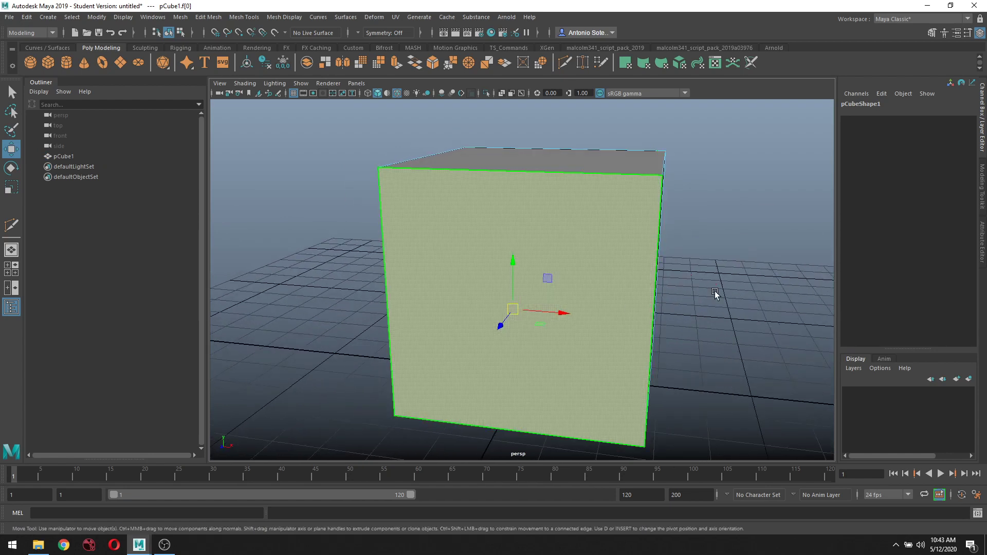
pyautogui.keyDown('alt'); pyautogui.moveTo(715, 291); pyautogui.dragTo(757, 287); pyautogui.keyUp('alt')
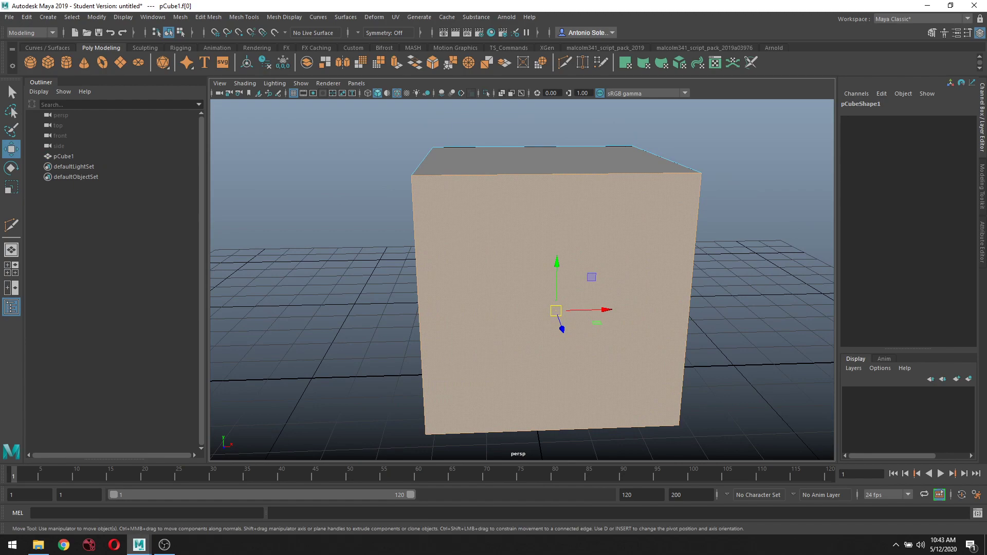